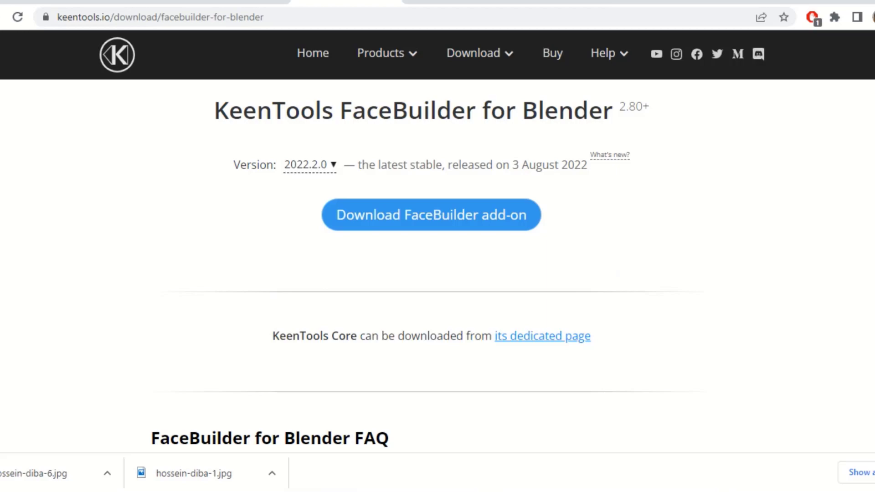
Step: Download the KeenTools FaceBuilder for Blender add-on zip from the KeenTools site
{"action": "scroll", "coordinate": [437, 246], "scroll_direction": "down", "scroll_amount": 2}
{"action": "scroll", "coordinate": [437, 246], "scroll_direction": "down", "scroll_amount": 5}
{"action": "scroll", "coordinate": [438, 246], "scroll_direction": "down", "scroll_amount": 5}
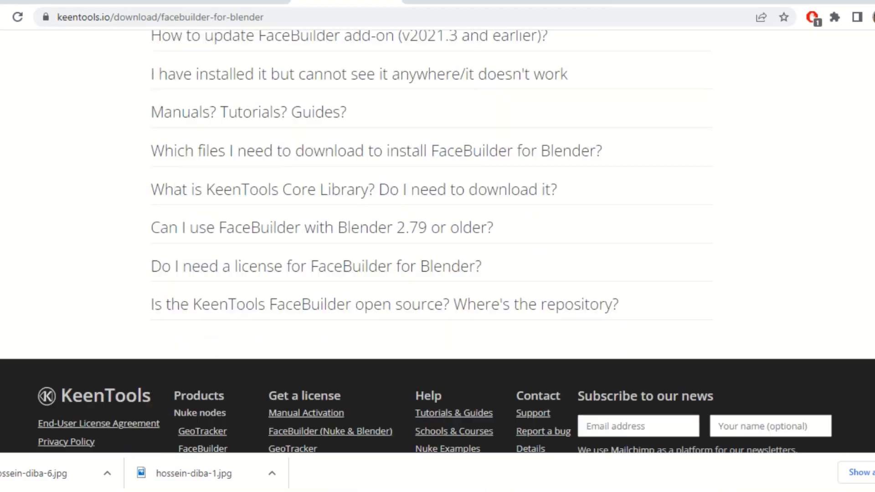
{"action": "scroll", "coordinate": [437, 246], "scroll_direction": "up", "scroll_amount": 2}
{"action": "scroll", "coordinate": [438, 246], "scroll_direction": "up", "scroll_amount": 7}
{"action": "scroll", "coordinate": [437, 246], "scroll_direction": "up", "scroll_amount": 3}
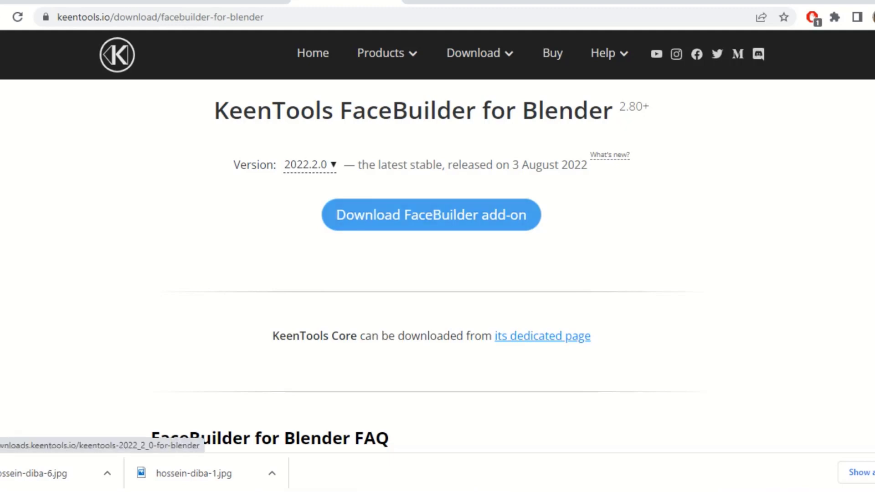
{"action": "left_click", "coordinate": [431, 215]}
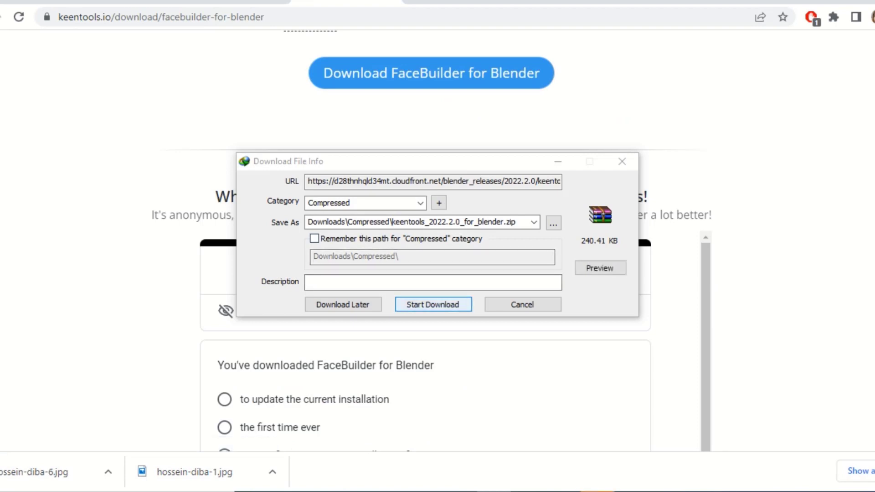
{"action": "key", "text": "Return"}
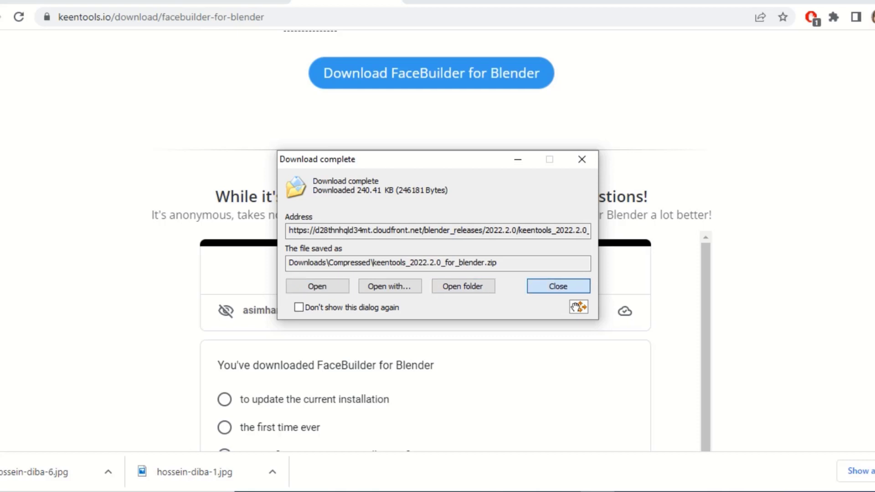
Step: Dismiss the download-complete notice and return to Blender with Preferences closed
{"action": "left_click", "coordinate": [558, 286]}
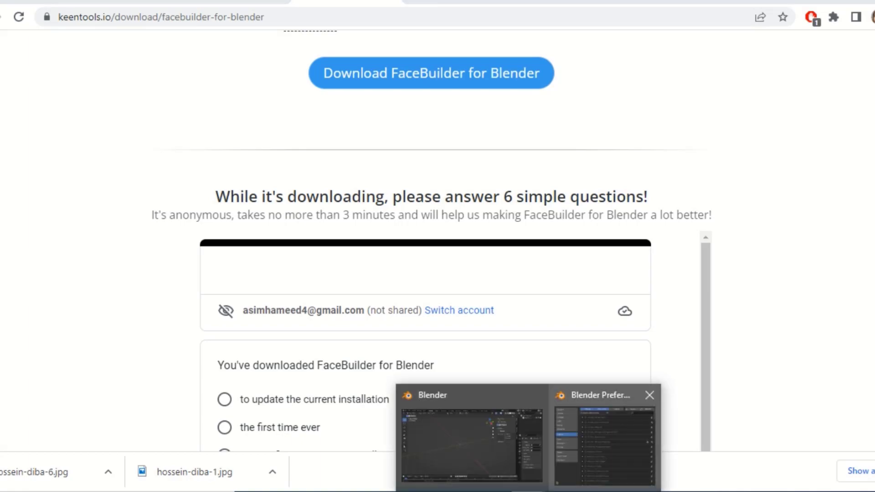
{"action": "left_click", "coordinate": [606, 429]}
{"action": "left_click", "coordinate": [407, 12]}
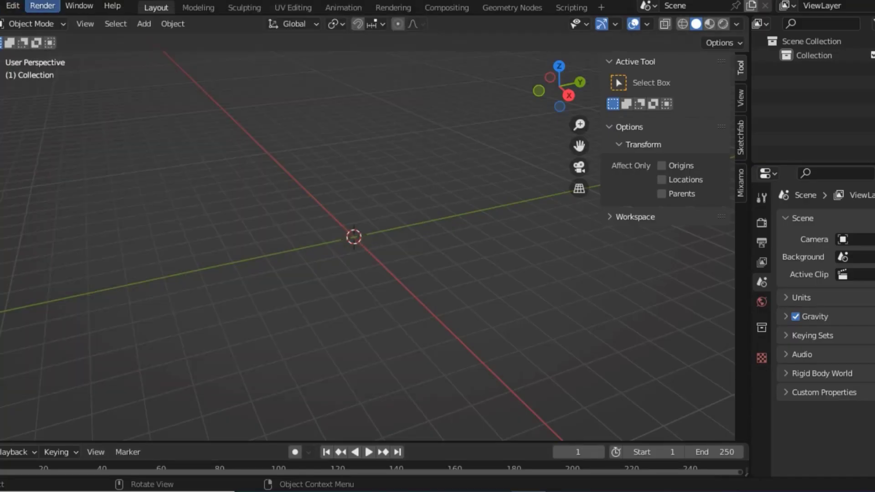
Step: Install keentools_2022.2.0_for_blender.zip from Downloads\Compressed as a Blender add-on
{"action": "left_click", "coordinate": [13, 5]}
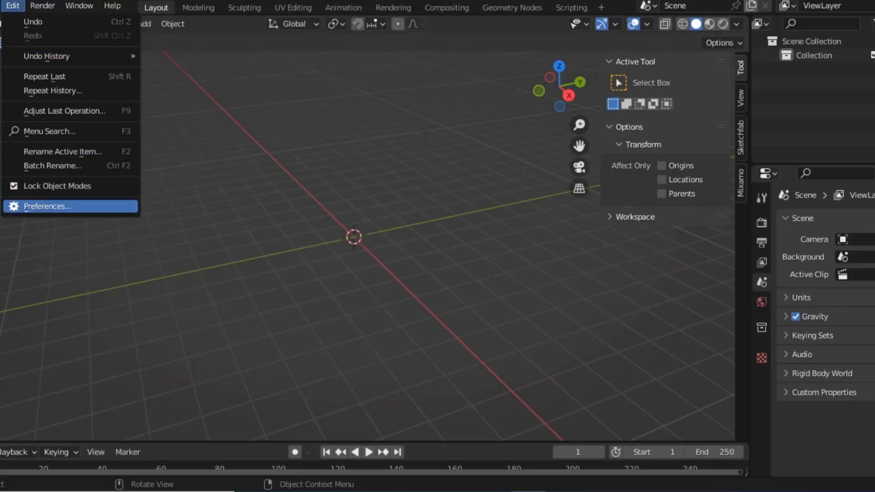
{"action": "left_click", "coordinate": [47, 206]}
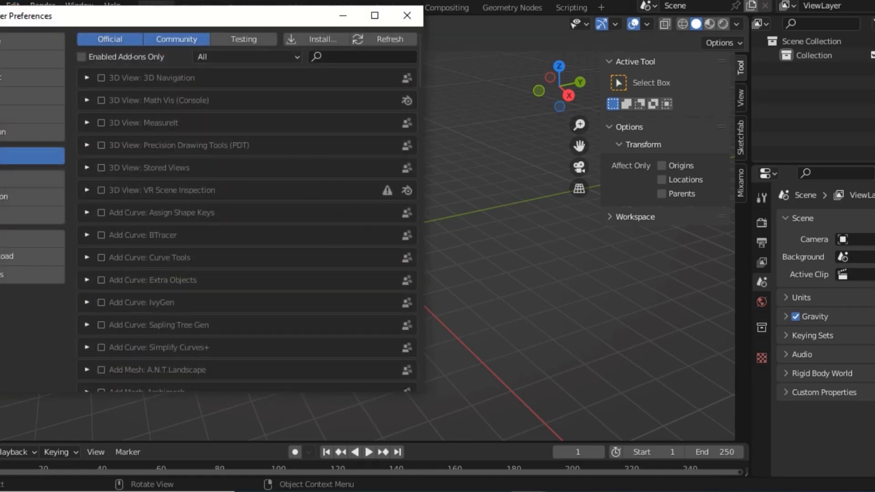
{"action": "left_click", "coordinate": [316, 39]}
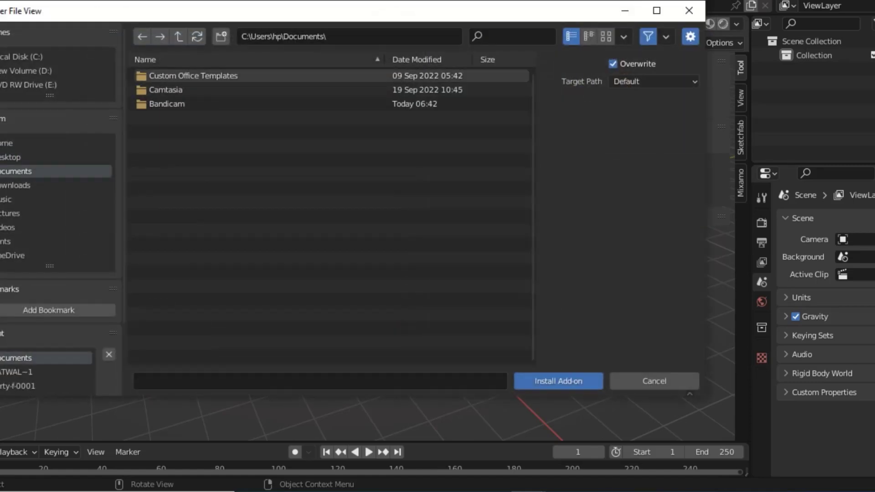
{"action": "left_click", "coordinate": [27, 185]}
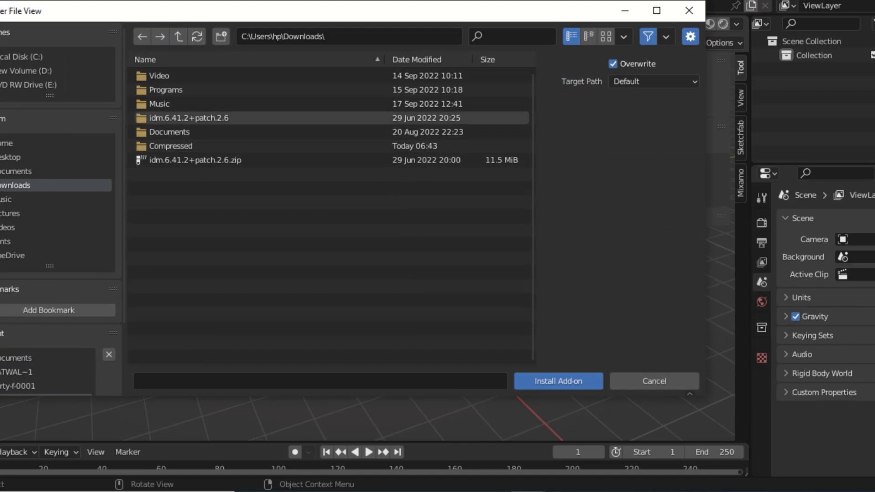
{"action": "double_click", "coordinate": [170, 146]}
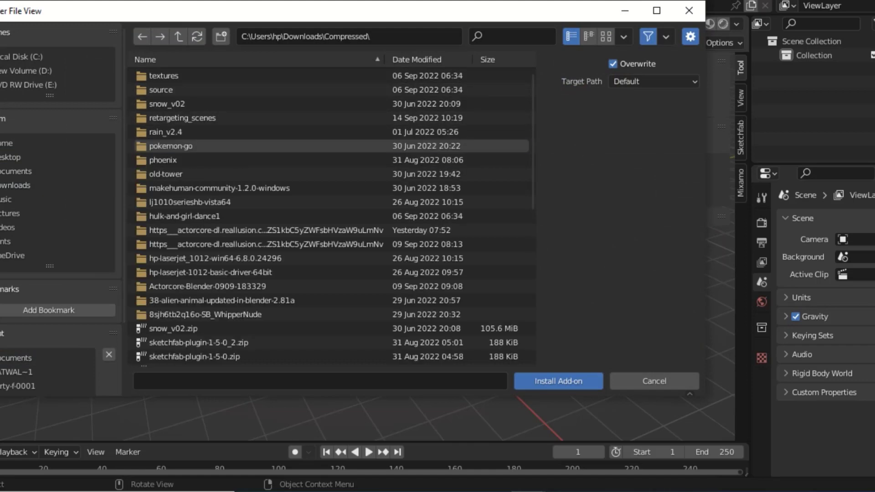
{"action": "scroll", "coordinate": [228, 286], "scroll_direction": "down", "scroll_amount": 3}
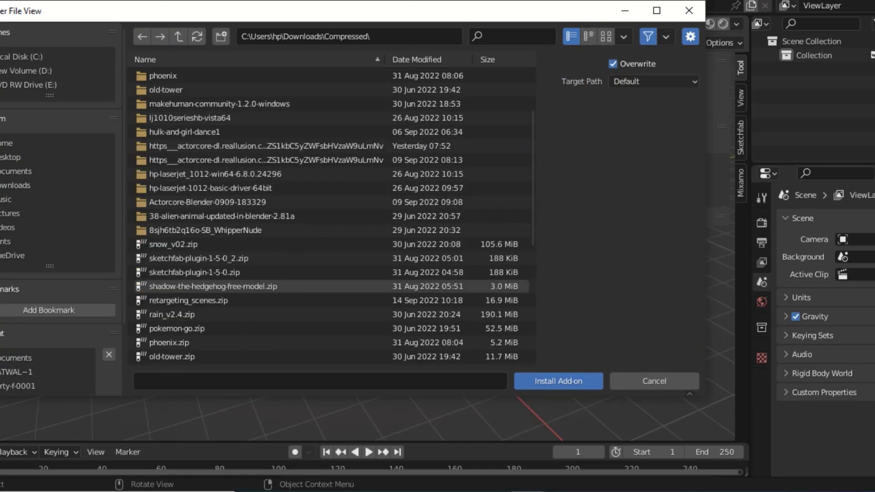
{"action": "scroll", "coordinate": [227, 286], "scroll_direction": "down", "scroll_amount": 3}
{"action": "scroll", "coordinate": [228, 300], "scroll_direction": "down", "scroll_amount": 2}
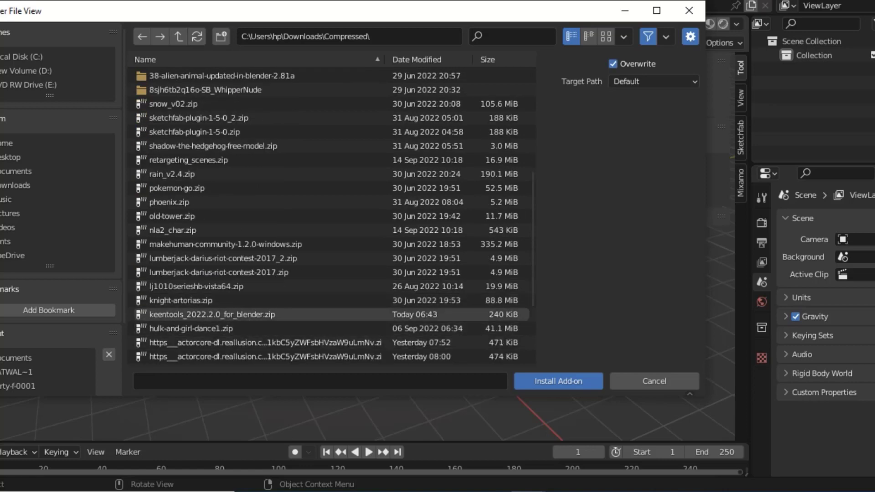
{"action": "left_click", "coordinate": [228, 314]}
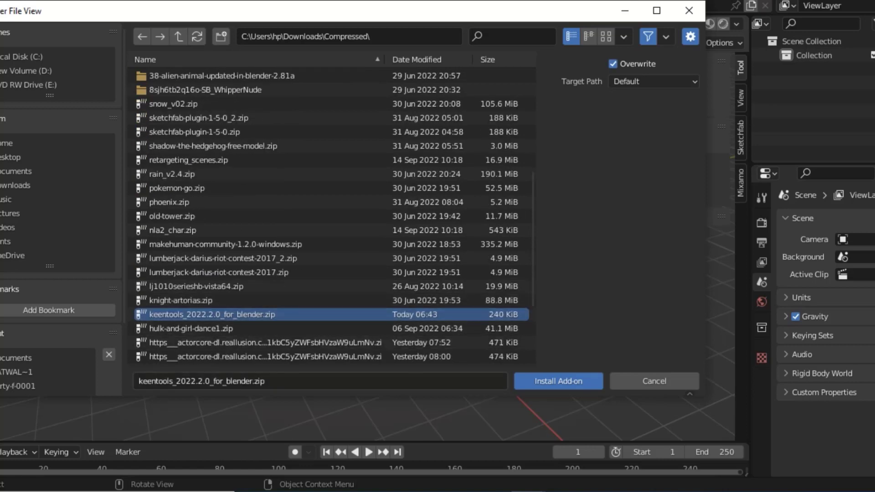
{"action": "left_click", "coordinate": [558, 381]}
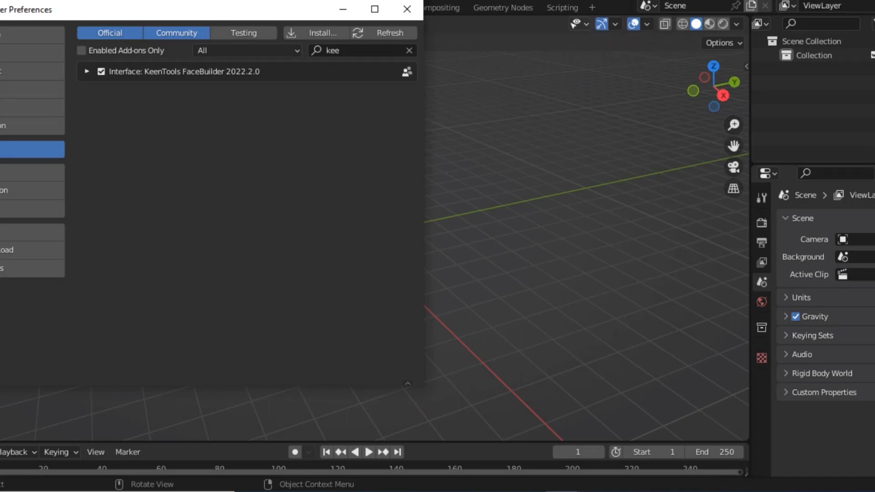
Step: Accept the FaceBuilder licence agreement and download the Windows core library
{"action": "left_click", "coordinate": [87, 71]}
{"action": "left_click", "coordinate": [92, 242]}
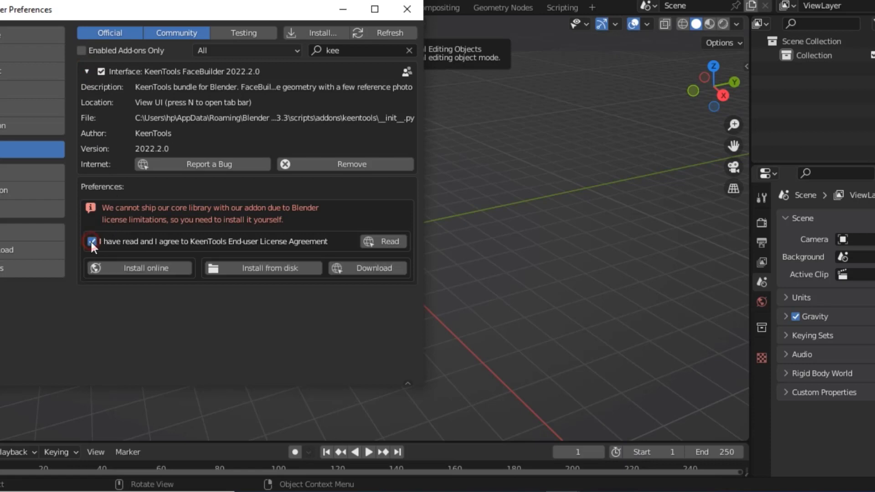
{"action": "left_click", "coordinate": [356, 268]}
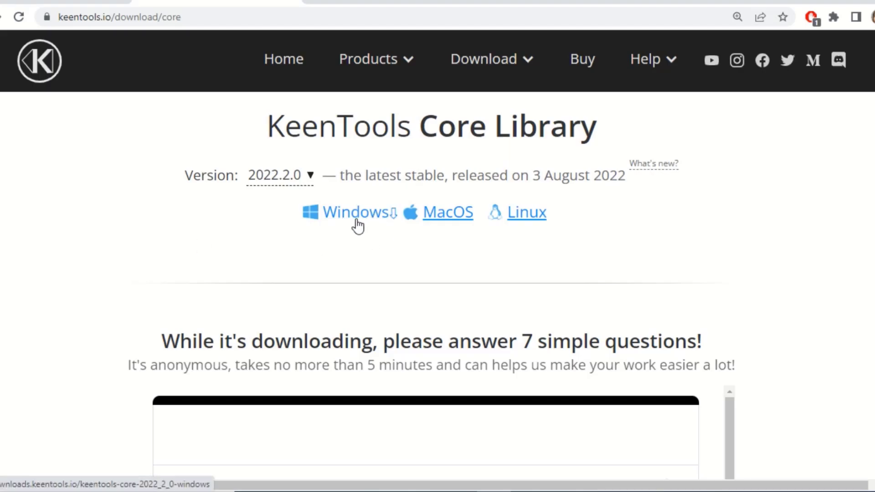
{"action": "left_click", "coordinate": [341, 213]}
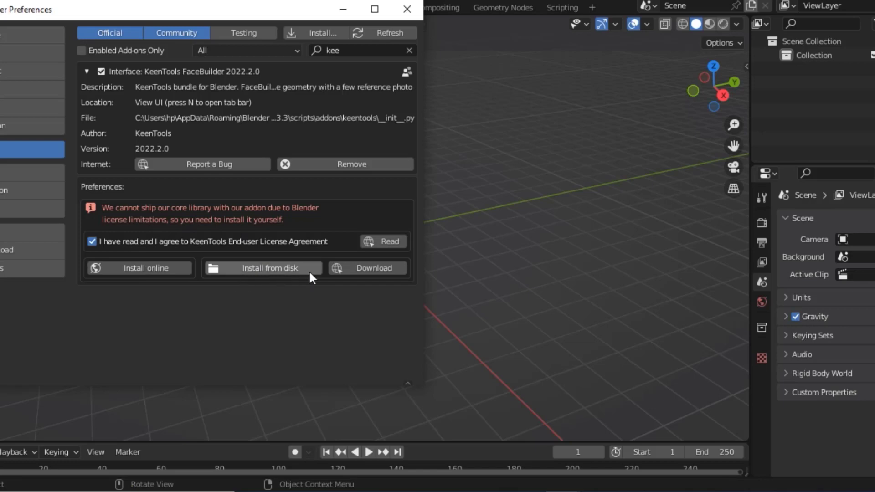
Step: Install the core library from Downloads\Compressed\keentools-core-2022.2.0-windows.zip
{"action": "left_click", "coordinate": [277, 270]}
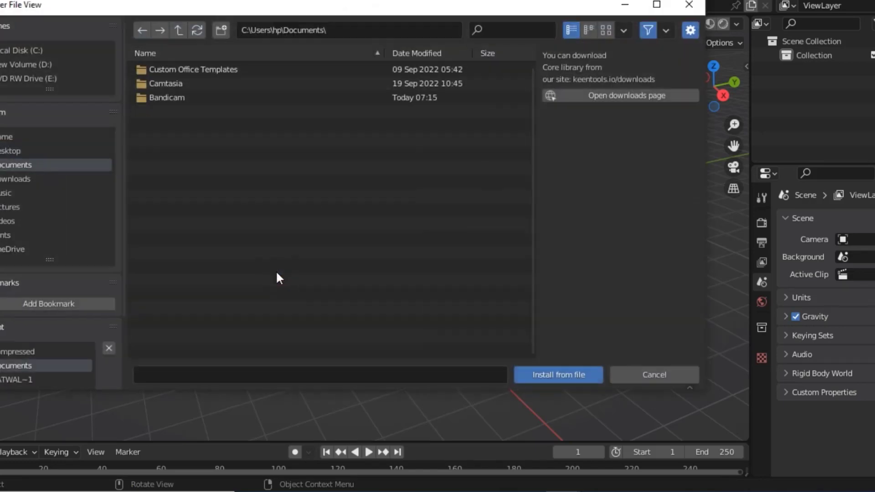
{"action": "left_click", "coordinate": [38, 182]}
{"action": "left_click", "coordinate": [155, 139]}
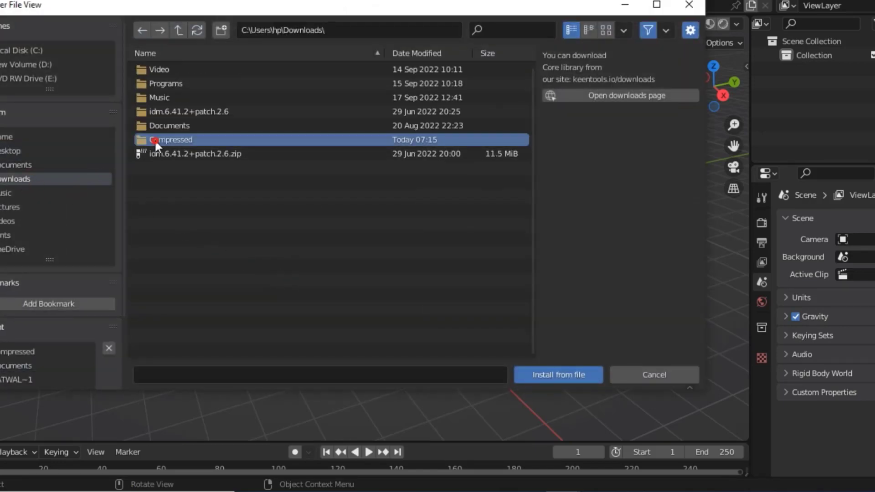
{"action": "scroll", "coordinate": [221, 309], "scroll_direction": "down", "scroll_amount": 3}
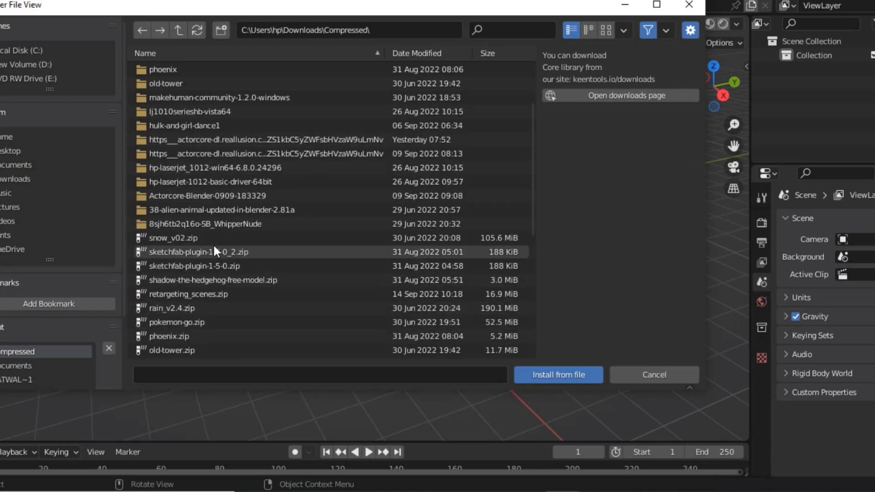
{"action": "scroll", "coordinate": [217, 326], "scroll_direction": "down", "scroll_amount": 4}
{"action": "scroll", "coordinate": [212, 324], "scroll_direction": "down", "scroll_amount": 1}
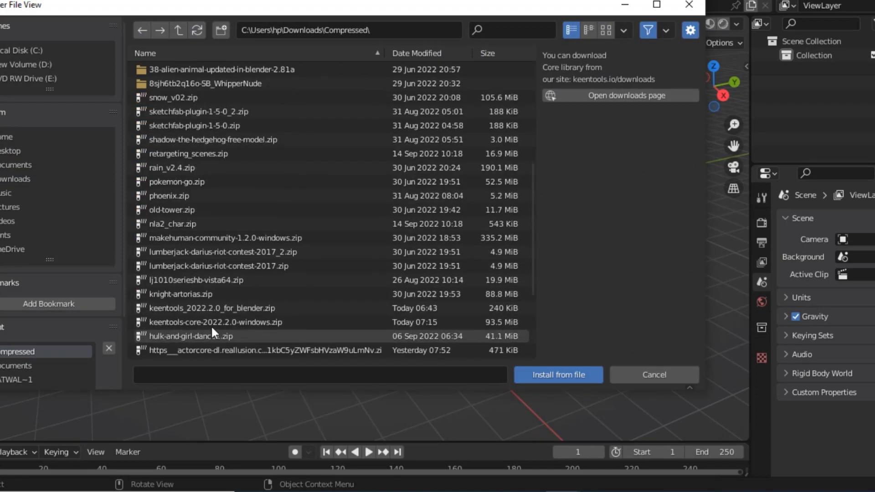
{"action": "scroll", "coordinate": [191, 278], "scroll_direction": "down", "scroll_amount": 1}
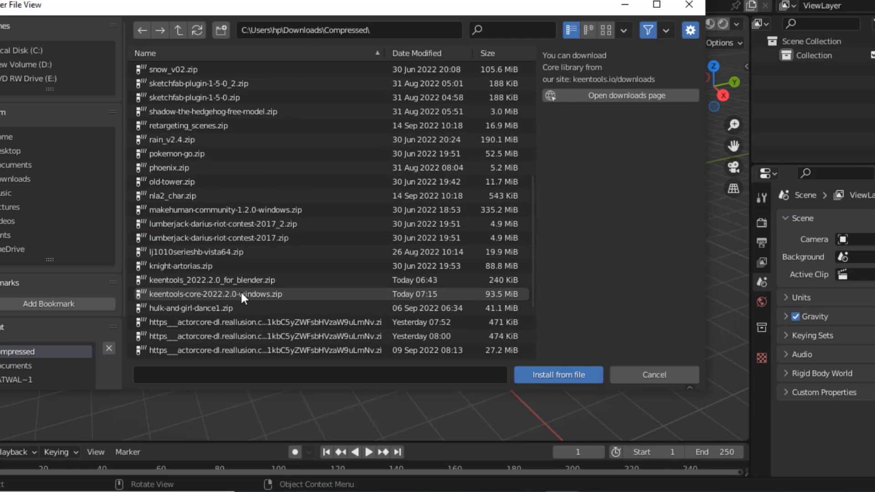
{"action": "left_click", "coordinate": [223, 292]}
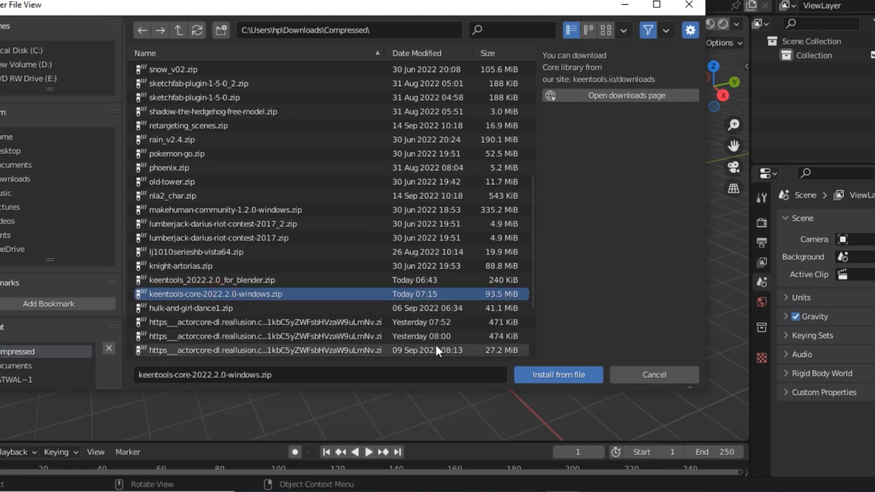
{"action": "left_click", "coordinate": [556, 379]}
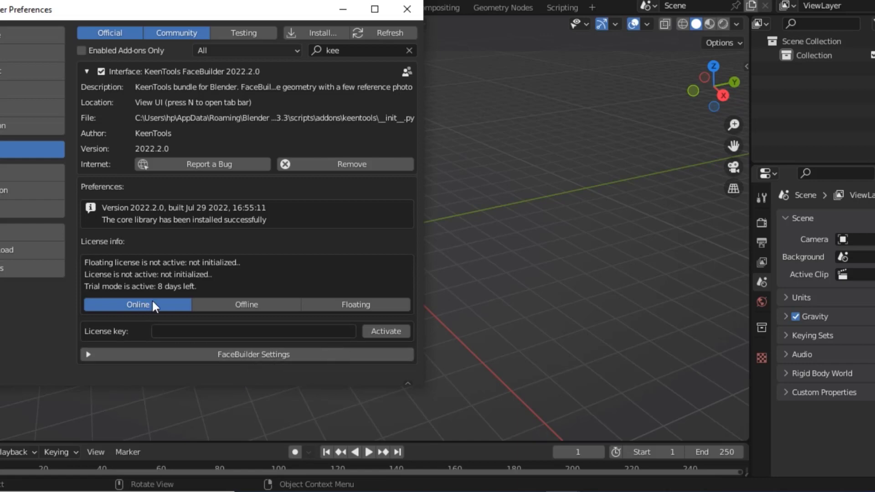
Step: Review offline licensing, keep online licensing, view Save & Load, then close Preferences
{"action": "left_click", "coordinate": [245, 304]}
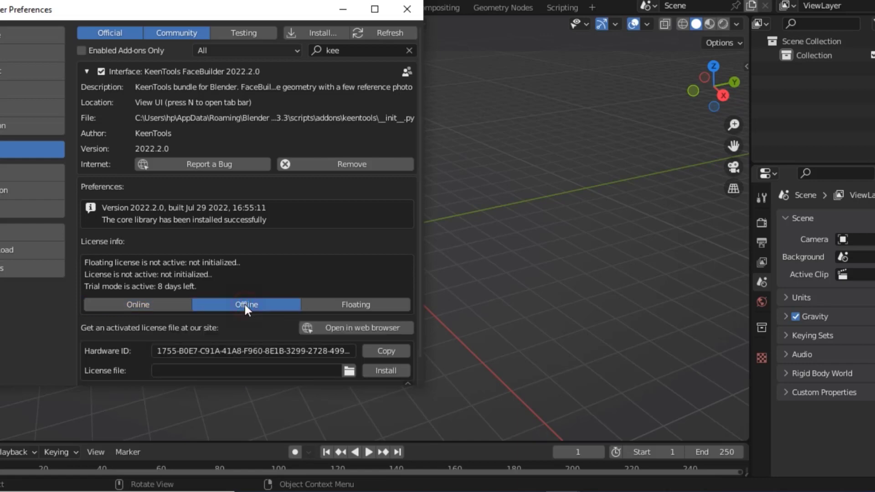
{"action": "scroll", "coordinate": [327, 378], "scroll_direction": "down", "scroll_amount": 2}
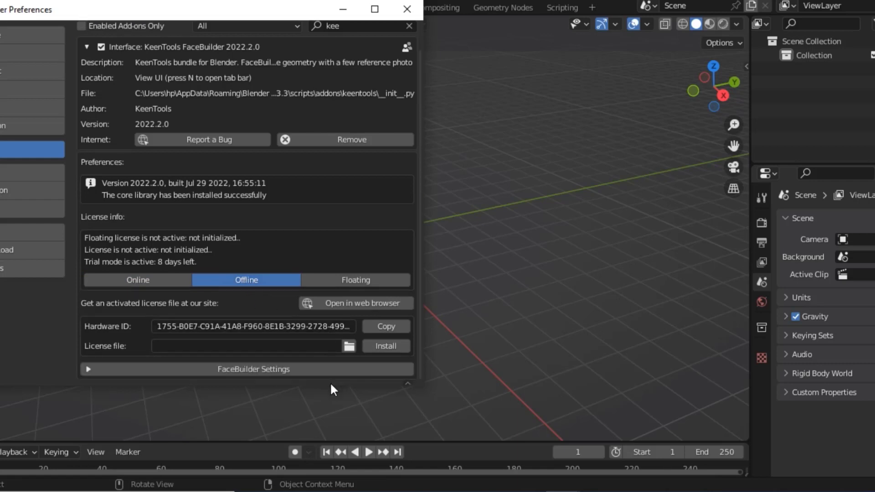
{"action": "left_click", "coordinate": [161, 278]}
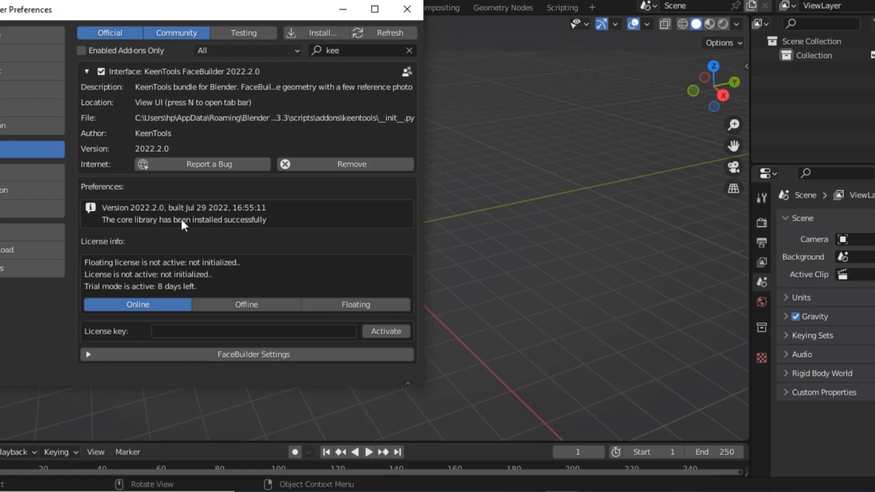
{"action": "left_click", "coordinate": [6, 249]}
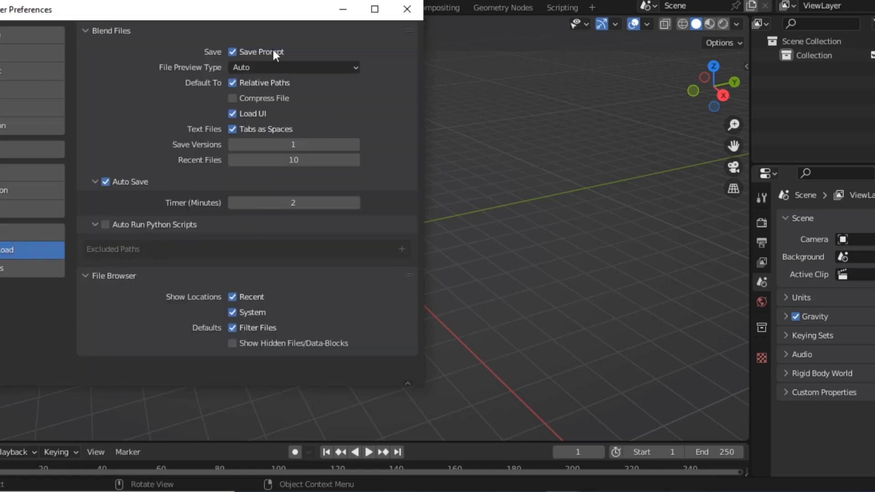
{"action": "left_click", "coordinate": [407, 9]}
Step: Add an FBHead to the scene, orbit to a frontal view, and start adding images
{"action": "key", "text": "n"}
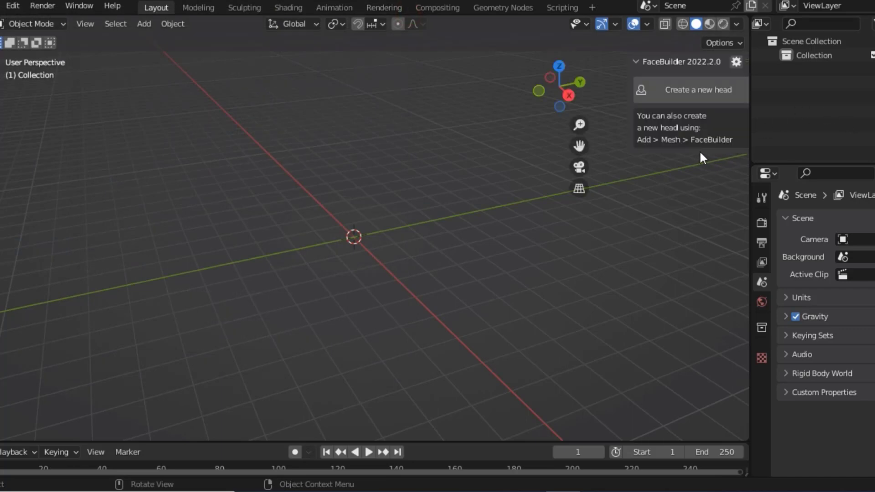
{"action": "left_click", "coordinate": [679, 91]}
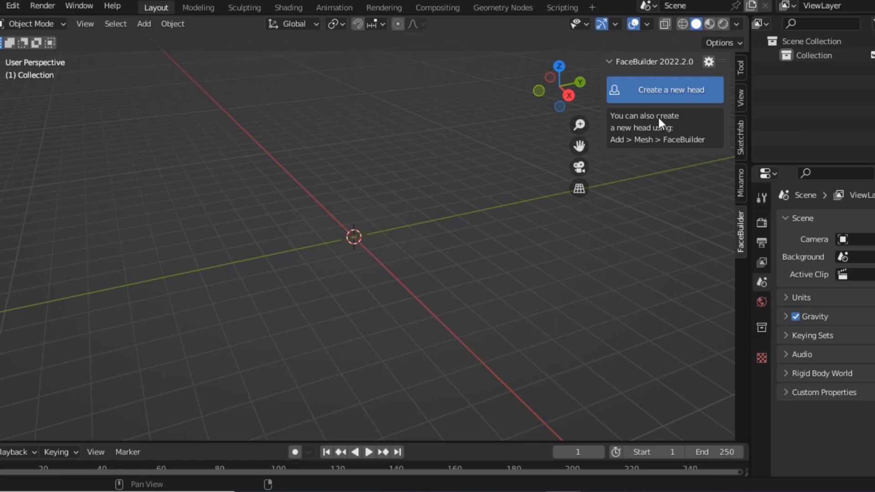
{"action": "left_click", "coordinate": [659, 96]}
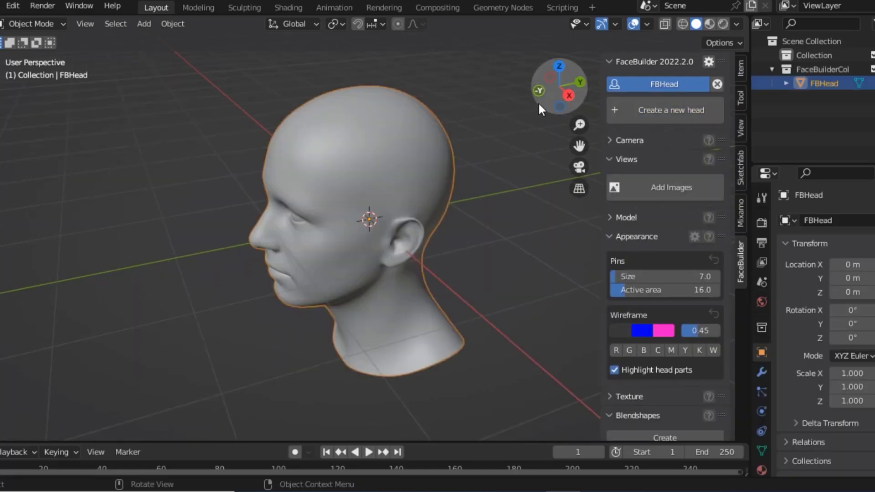
{"action": "left_click_drag", "start_coordinate": [536, 89], "coordinate": [460, 94]}
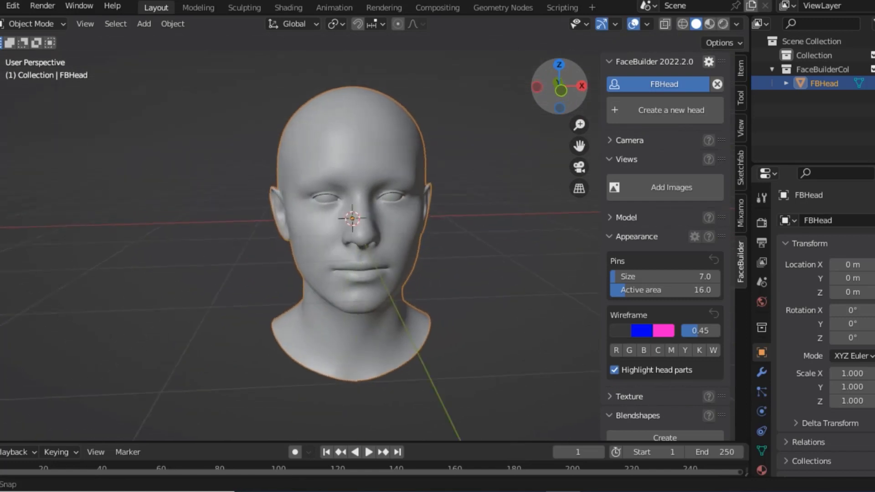
{"action": "left_click_drag", "start_coordinate": [460, 93], "coordinate": [550, 132]}
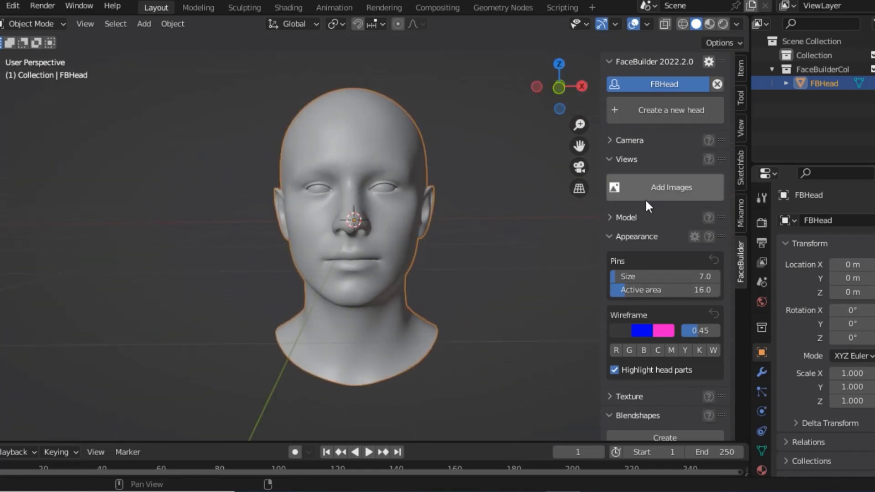
{"action": "left_click", "coordinate": [664, 187]}
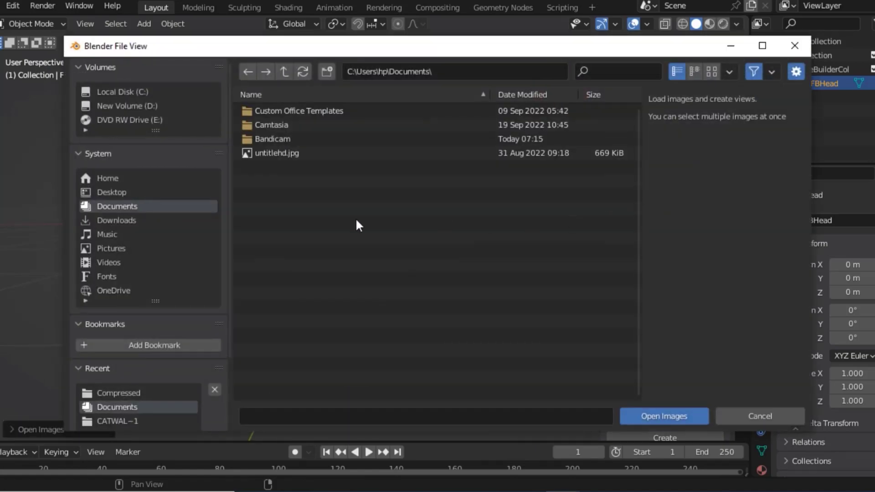
Step: Load hossein-diba-1.jpg from the Desktop as the first view
{"action": "left_click", "coordinate": [127, 191]}
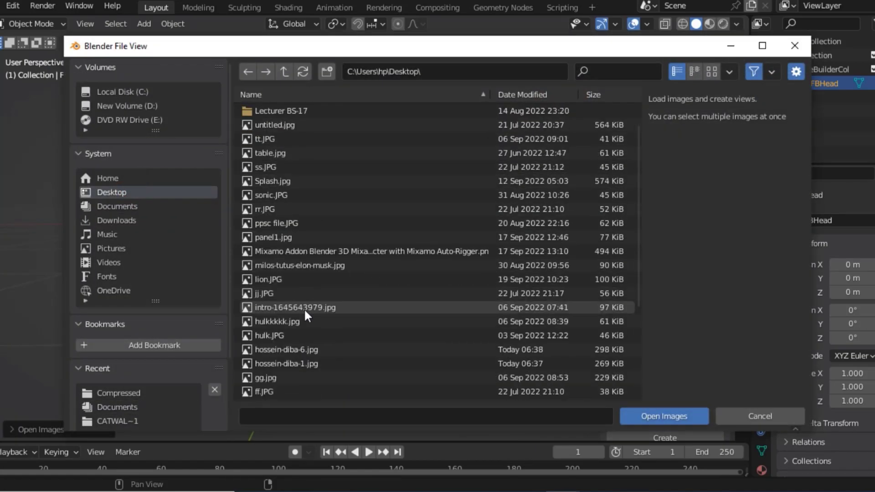
{"action": "scroll", "coordinate": [304, 309], "scroll_direction": "down", "scroll_amount": 5}
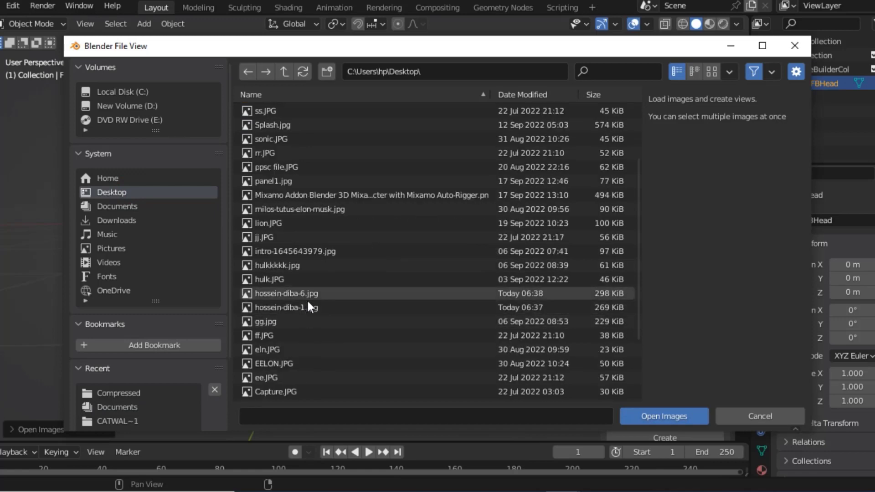
{"action": "left_click", "coordinate": [306, 307]}
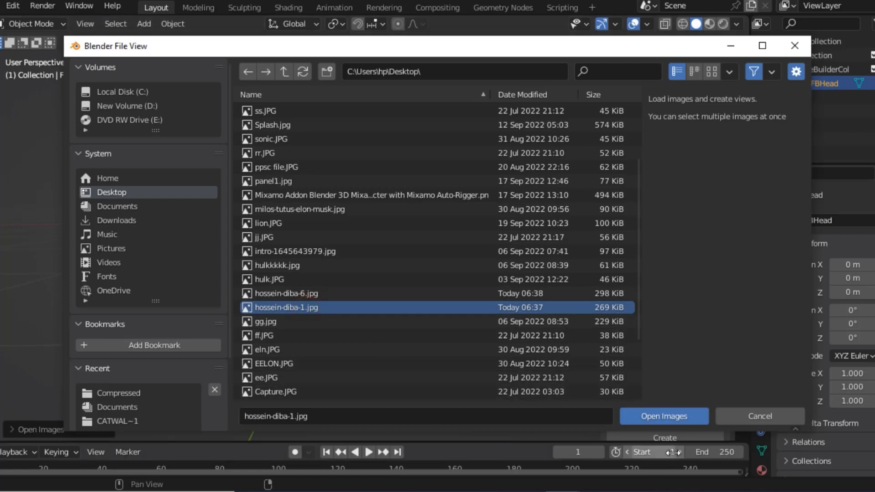
{"action": "left_click", "coordinate": [669, 416]}
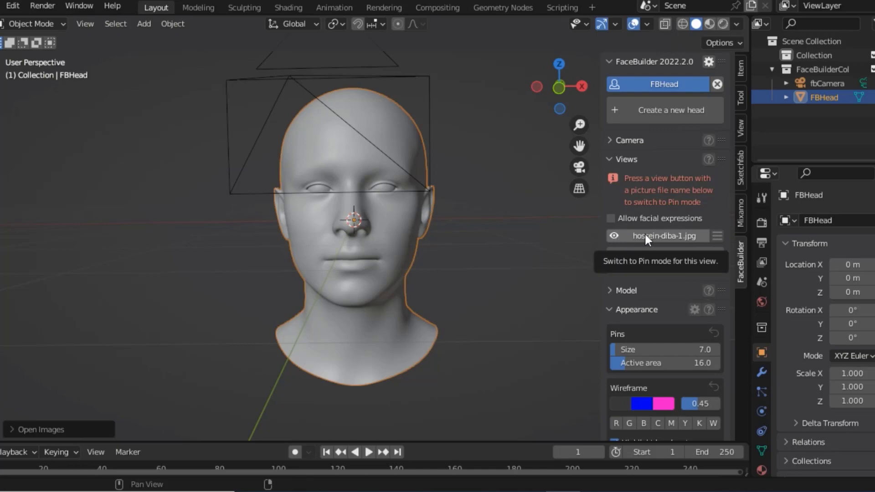
Step: Add hossein-diba-6.jpg from the Desktop as a second view
{"action": "left_click", "coordinate": [664, 263]}
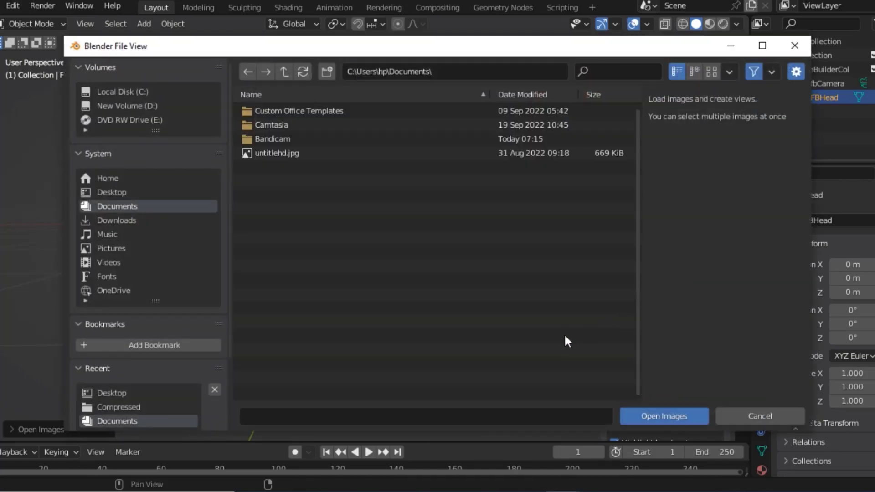
{"action": "left_click", "coordinate": [124, 192]}
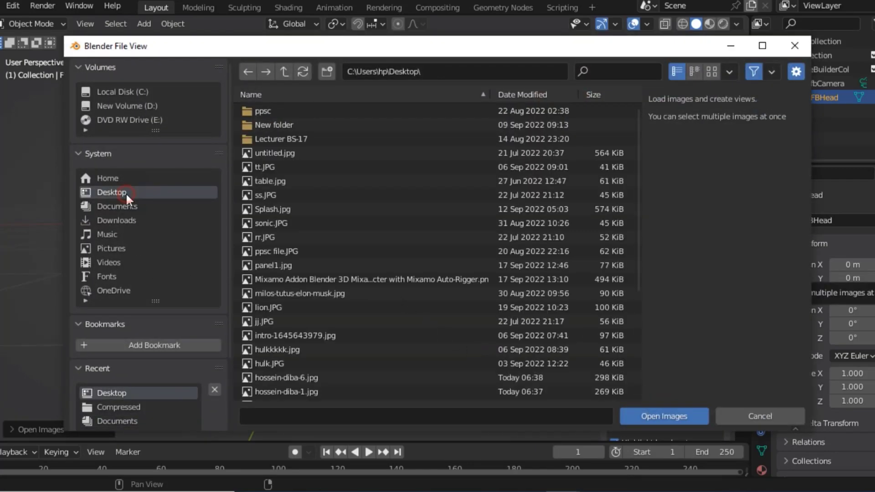
{"action": "scroll", "coordinate": [308, 366], "scroll_direction": "down", "scroll_amount": 2}
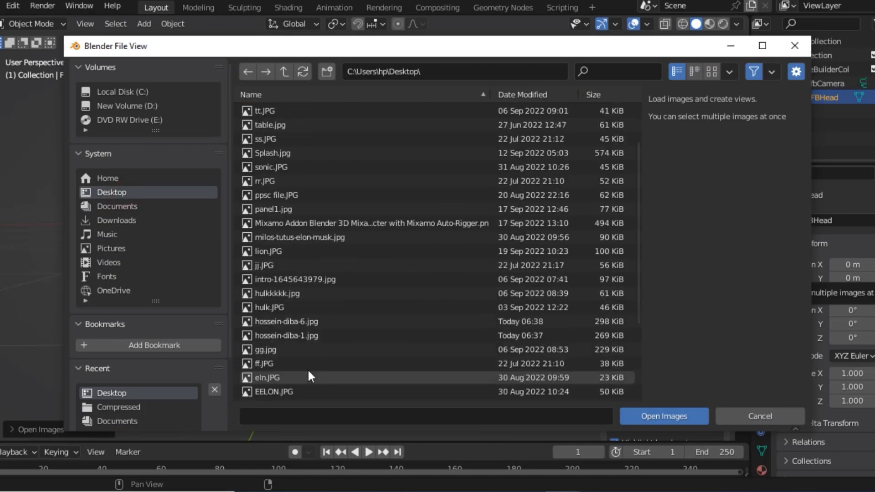
{"action": "left_click", "coordinate": [320, 320]}
{"action": "left_click", "coordinate": [639, 415]}
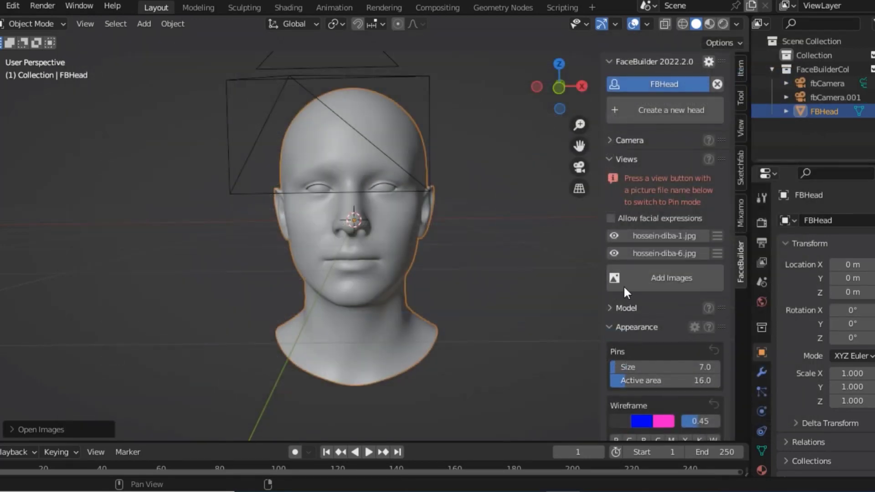
Step: Enter pin mode on hossein-diba-1.jpg and pin the nose tip and crown
{"action": "left_click", "coordinate": [613, 253]}
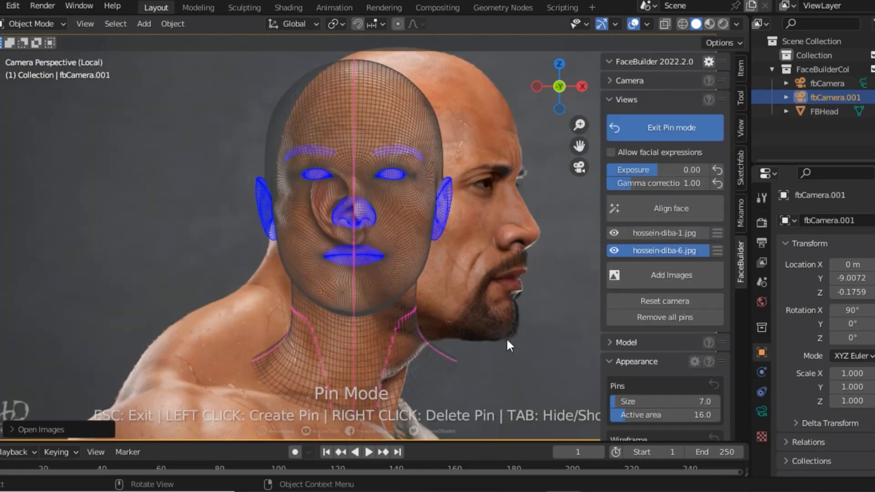
{"action": "left_click", "coordinate": [613, 233]}
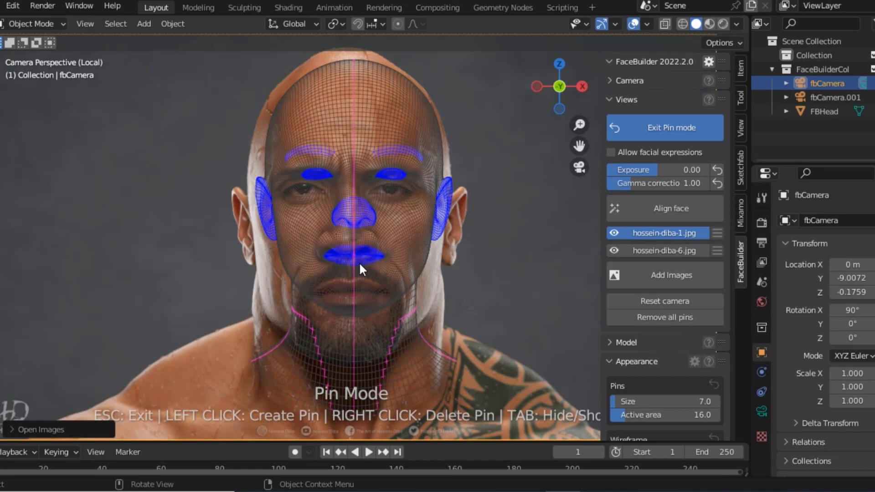
{"action": "mouse_move", "coordinate": [353, 223]}
{"action": "left_mouse_down"}
{"action": "mouse_move", "coordinate": [355, 245]}
{"action": "mouse_move", "coordinate": [346, 245]}
{"action": "left_mouse_up"}
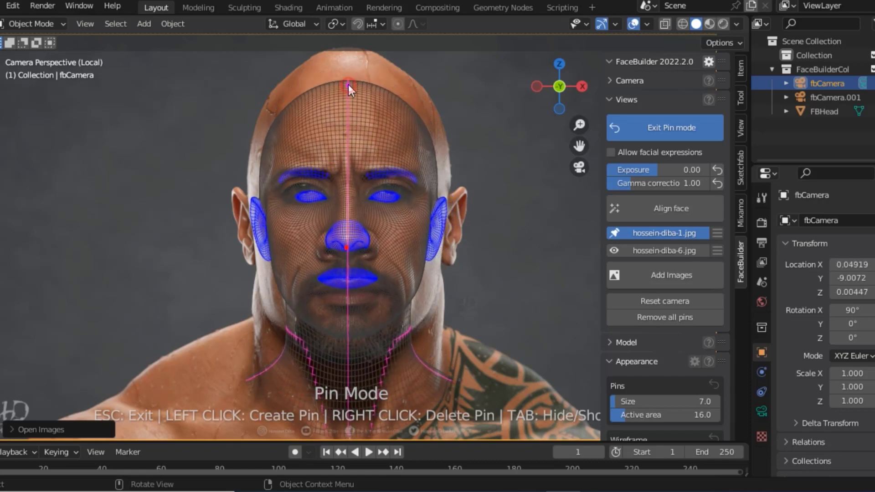
{"action": "left_click_drag", "start_coordinate": [347, 82], "coordinate": [352, 59]}
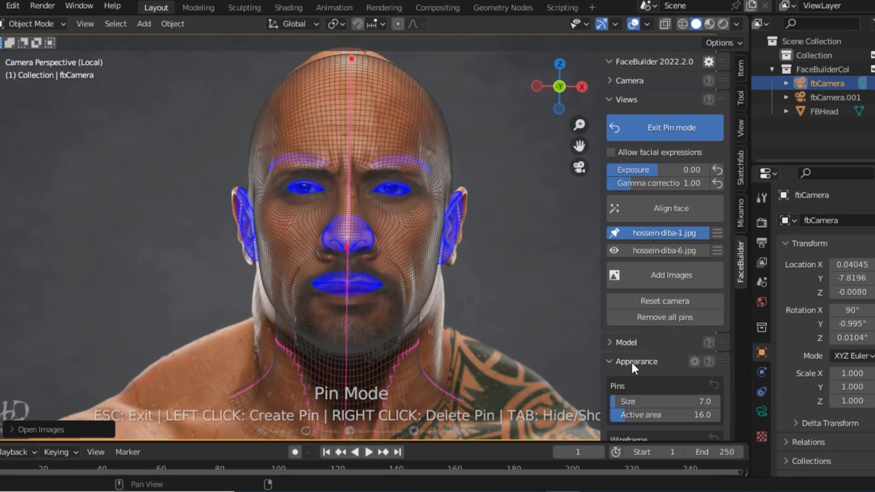
Step: Auto-align the face in the front photo, then zoom toward the ear
{"action": "left_click", "coordinate": [665, 209]}
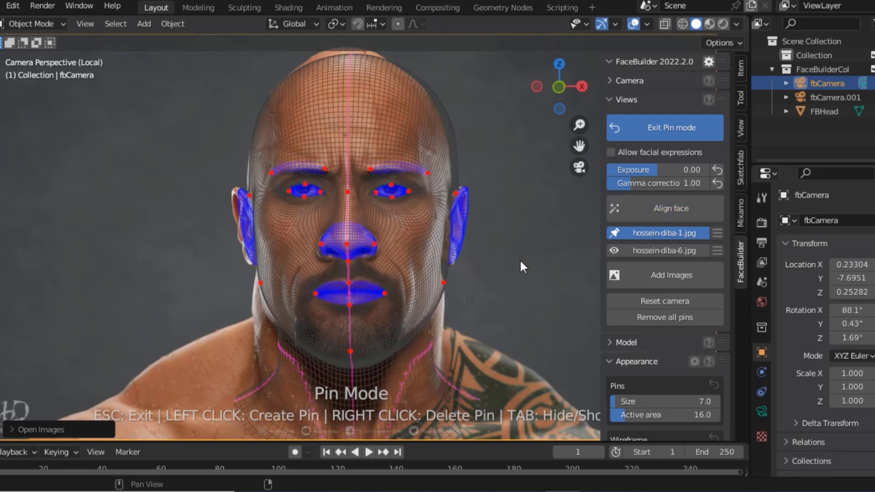
{"action": "scroll", "coordinate": [310, 262], "scroll_direction": "up", "scroll_amount": 2}
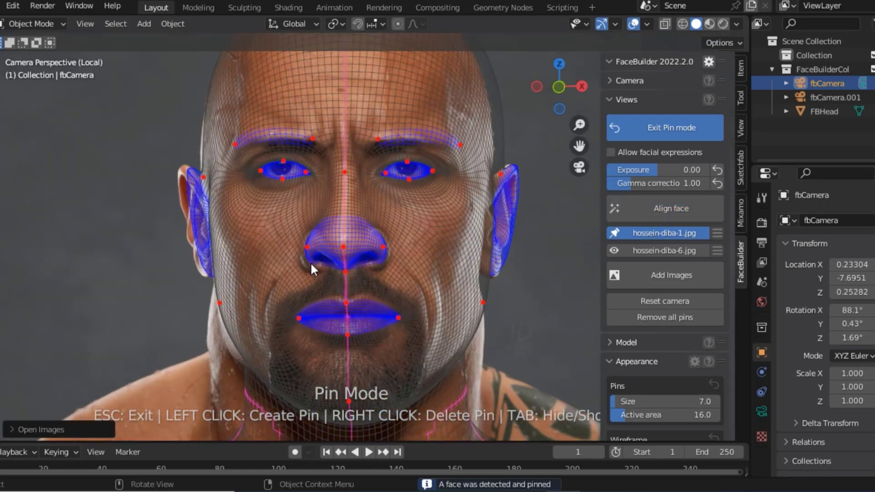
{"action": "scroll", "coordinate": [285, 277], "scroll_direction": "up", "scroll_amount": 2}
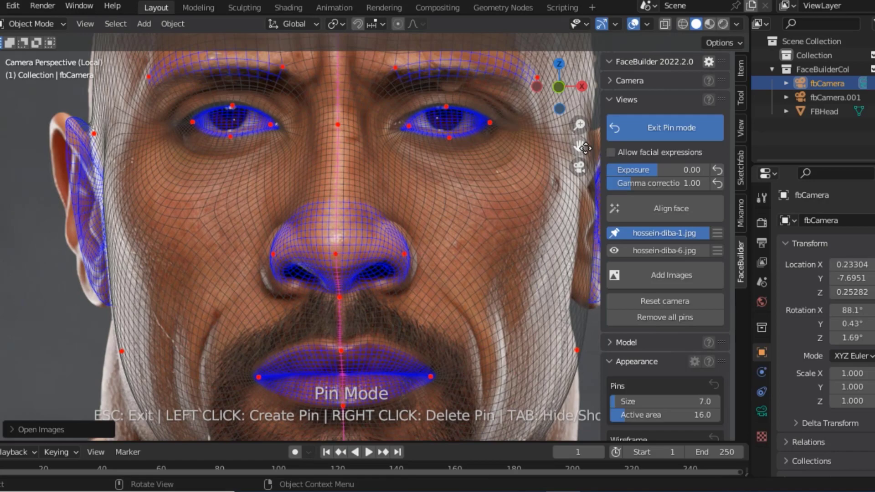
{"action": "scroll", "coordinate": [579, 146], "scroll_direction": "up", "scroll_amount": 2}
{"action": "mouse_move", "coordinate": [579, 146]}
{"action": "left_mouse_down"}
{"action": "mouse_move", "coordinate": [460, 164]}
{"action": "mouse_move", "coordinate": [430, 253]}
{"action": "left_mouse_up"}
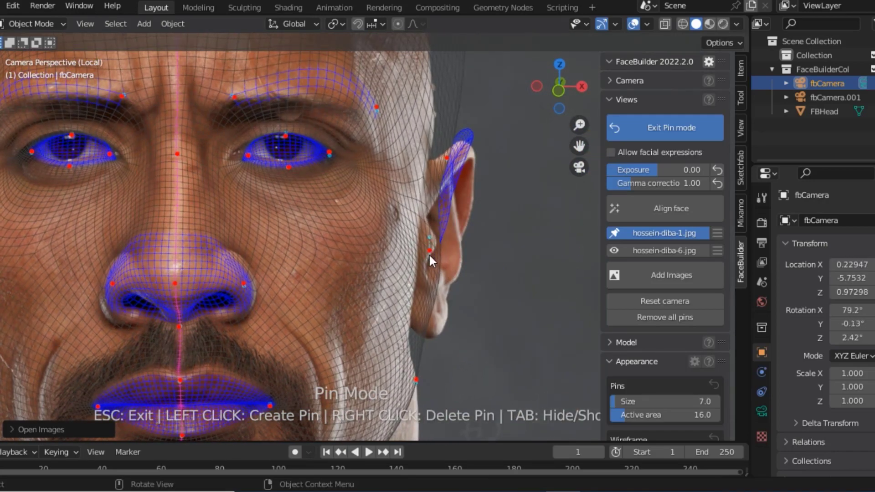
Step: Pin the head's ear outline and jawline to the front photo
{"action": "key", "text": "ctrl+z"}
{"action": "key", "text": "ctrl+z"}
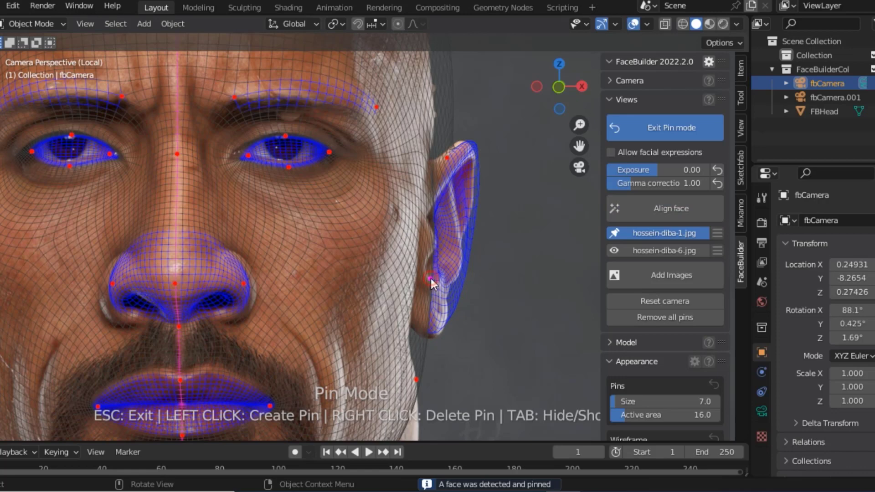
{"action": "left_click_drag", "start_coordinate": [430, 277], "coordinate": [410, 275]}
{"action": "left_click_drag", "start_coordinate": [408, 274], "coordinate": [408, 274]}
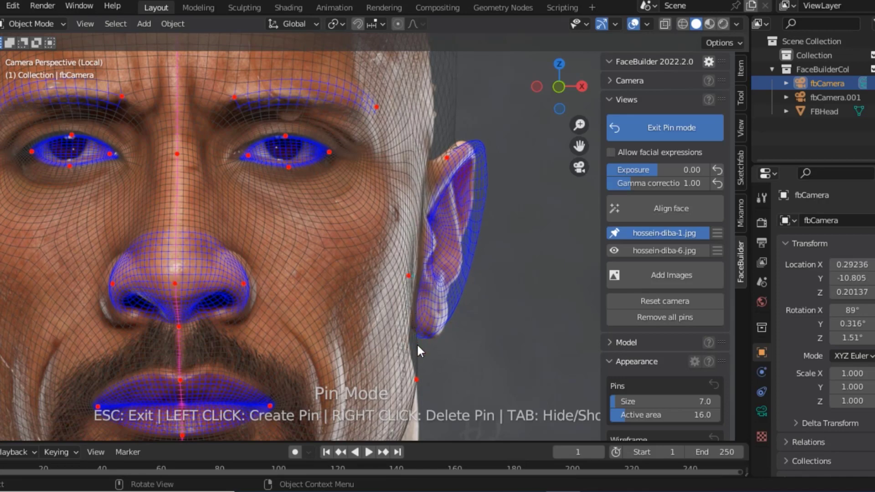
{"action": "left_click_drag", "start_coordinate": [414, 343], "coordinate": [401, 337]}
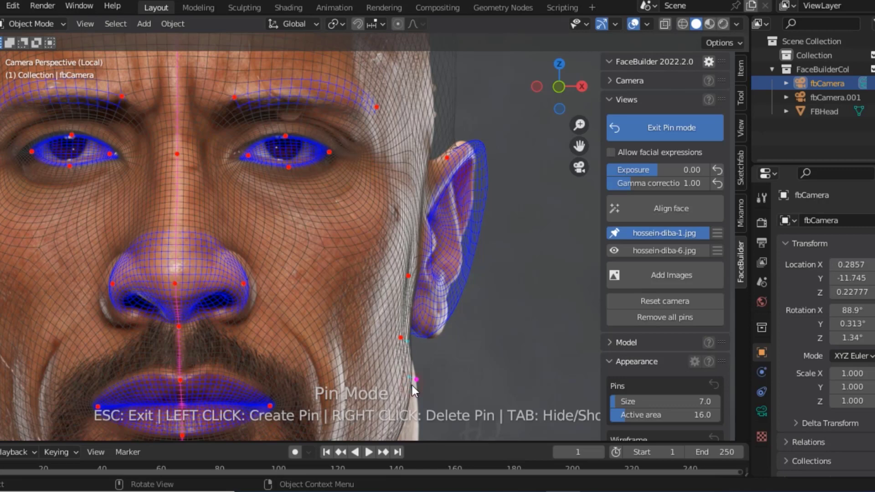
{"action": "left_click_drag", "start_coordinate": [413, 382], "coordinate": [416, 382]}
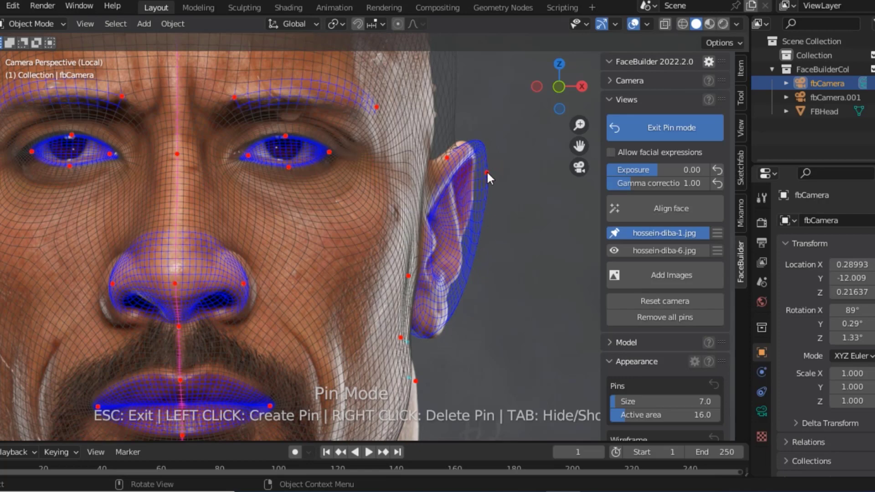
{"action": "left_click_drag", "start_coordinate": [482, 175], "coordinate": [474, 193]}
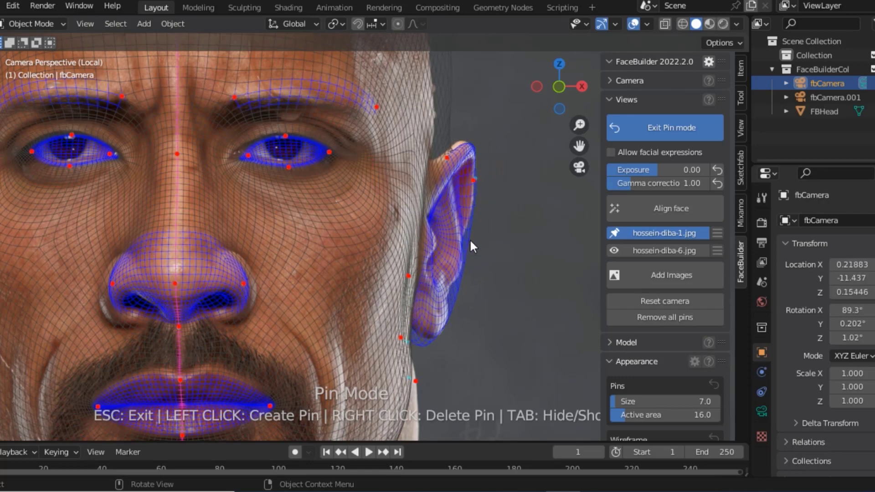
{"action": "left_click_drag", "start_coordinate": [466, 245], "coordinate": [460, 240]}
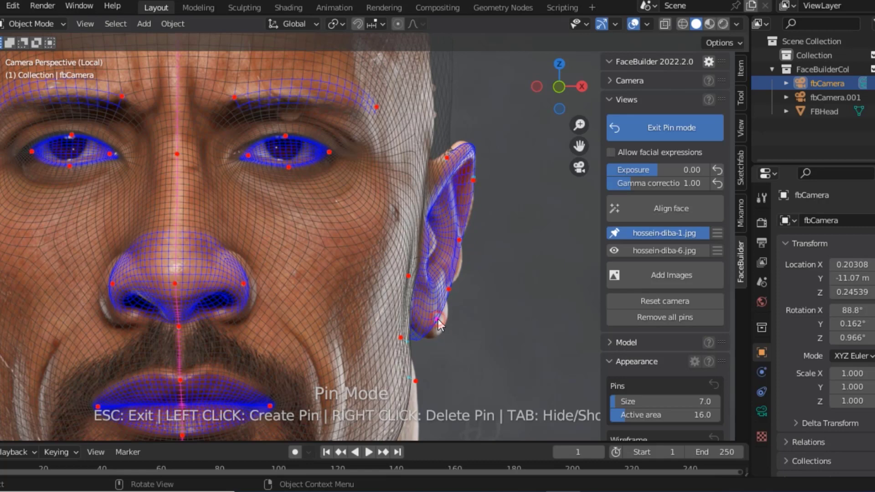
{"action": "mouse_move", "coordinate": [437, 319]}
{"action": "left_mouse_down"}
{"action": "mouse_move", "coordinate": [444, 324]}
{"action": "mouse_move", "coordinate": [431, 336]}
{"action": "mouse_move", "coordinate": [438, 336]}
{"action": "left_mouse_up"}
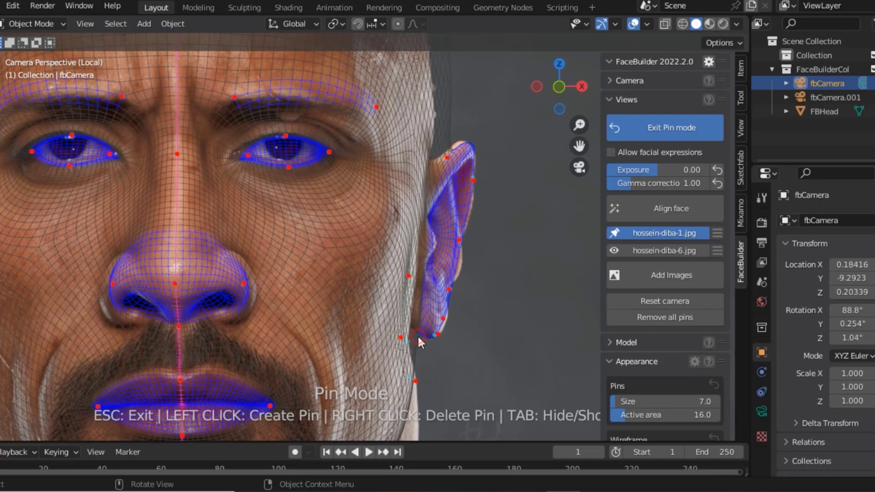
Step: Add an ear-lobe pin and align the lobe and ear top with the photo
{"action": "left_click_drag", "start_coordinate": [415, 333], "coordinate": [411, 323]}
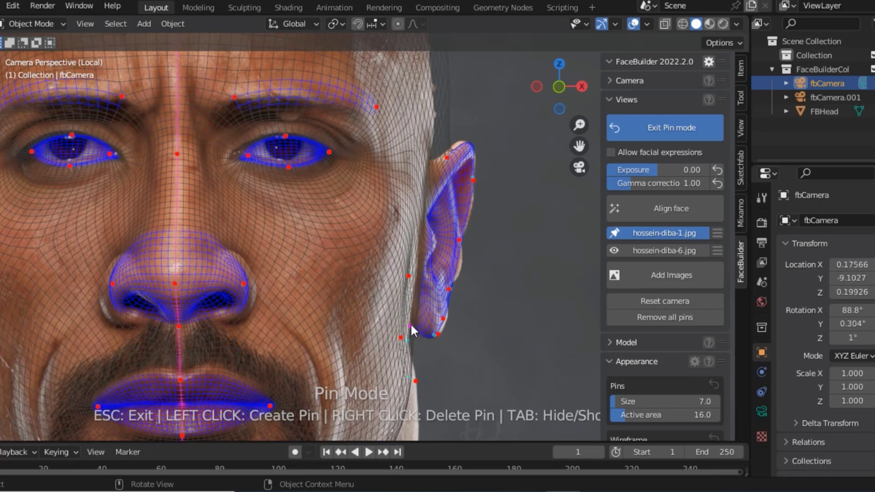
{"action": "left_click_drag", "start_coordinate": [442, 324], "coordinate": [441, 327]}
{"action": "left_click", "coordinate": [441, 327]}
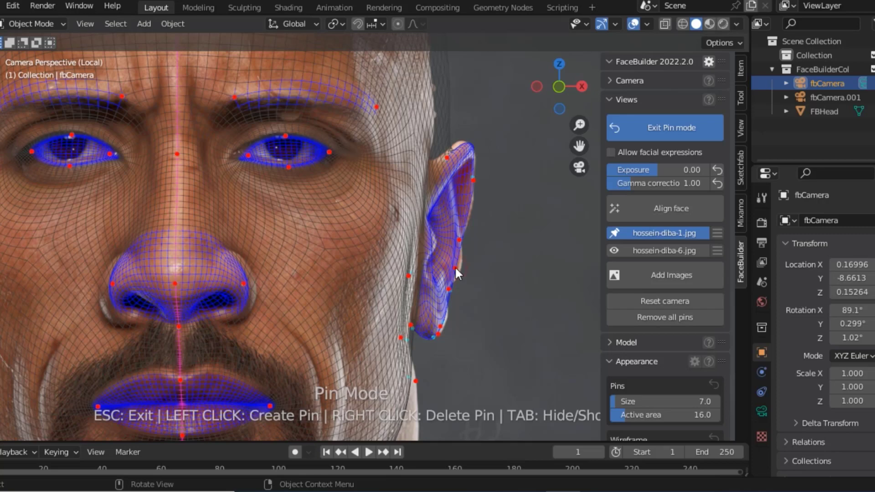
{"action": "left_click_drag", "start_coordinate": [456, 268], "coordinate": [460, 271]}
{"action": "left_click_drag", "start_coordinate": [450, 292], "coordinate": [448, 288]}
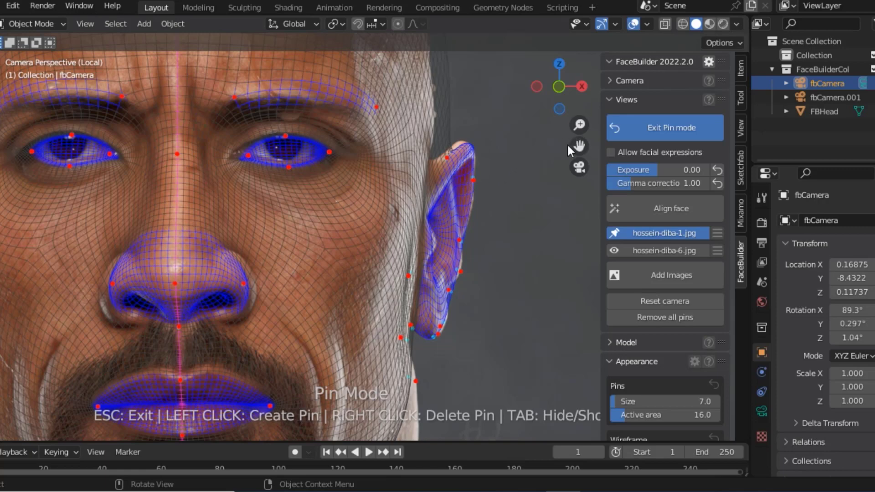
{"action": "left_click_drag", "start_coordinate": [578, 147], "coordinate": [560, 193]}
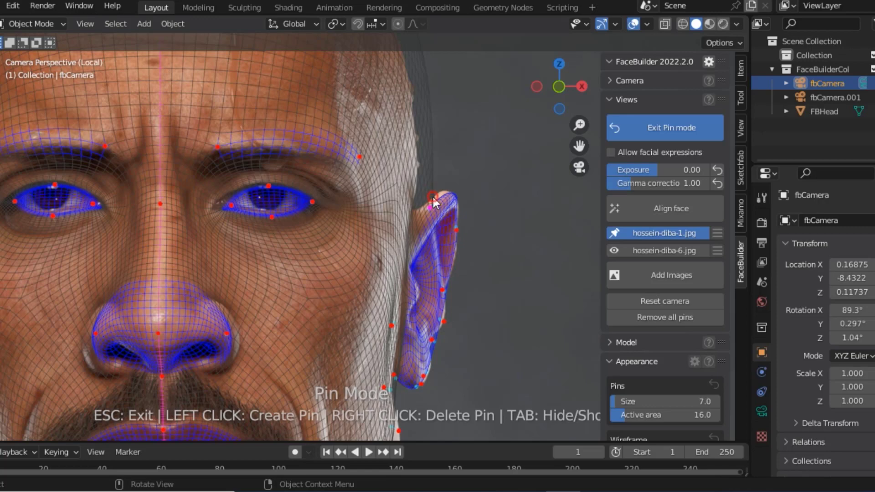
{"action": "mouse_move", "coordinate": [432, 197]}
{"action": "left_mouse_down"}
{"action": "mouse_move", "coordinate": [415, 207]}
{"action": "mouse_move", "coordinate": [450, 194]}
{"action": "left_mouse_up"}
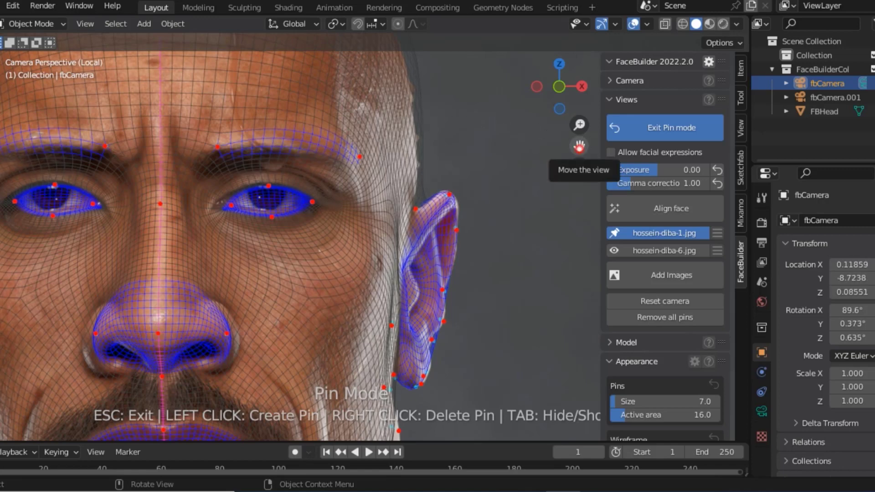
{"action": "mouse_move", "coordinate": [581, 144]}
{"action": "left_mouse_down"}
{"action": "mouse_move", "coordinate": [584, 323]}
{"action": "mouse_move", "coordinate": [614, 344]}
{"action": "left_mouse_up"}
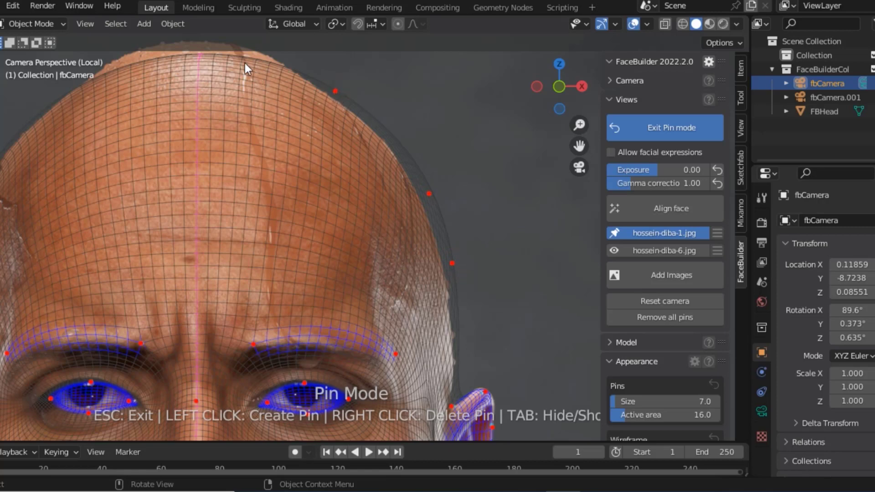
Step: Pin the mesh's crown and side skull edges onto the front photo's head outline
{"action": "left_click_drag", "start_coordinate": [225, 57], "coordinate": [204, 41]}
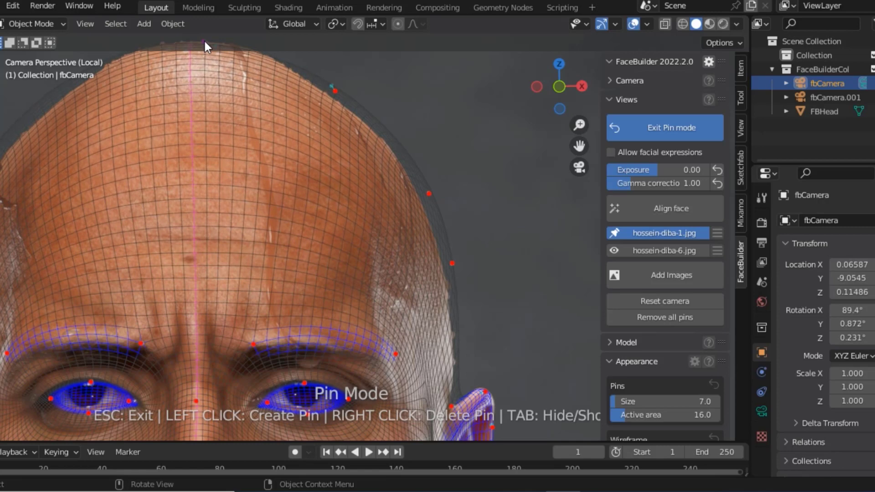
{"action": "left_click_drag", "start_coordinate": [429, 194], "coordinate": [402, 199]}
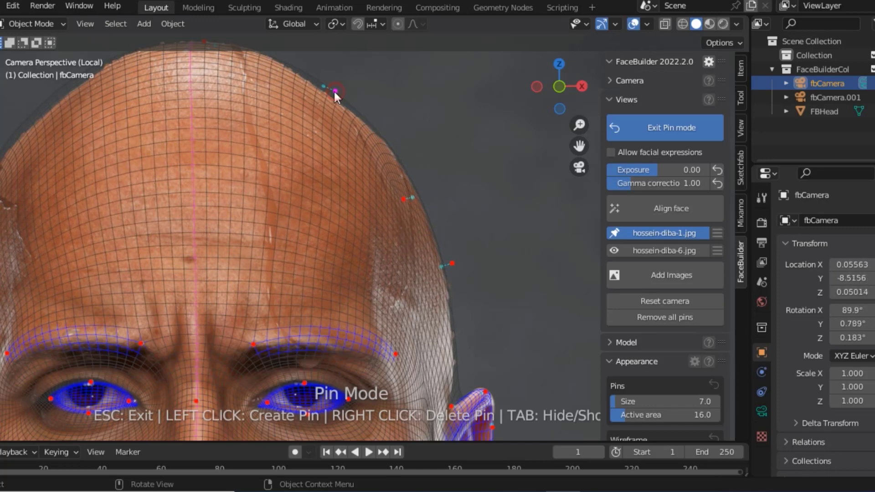
{"action": "left_click_drag", "start_coordinate": [335, 90], "coordinate": [330, 96]}
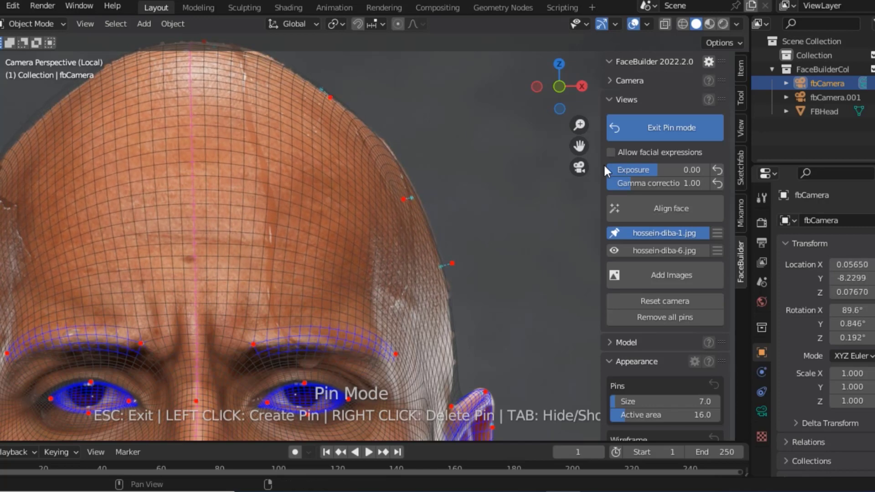
{"action": "left_click_drag", "start_coordinate": [579, 145], "coordinate": [656, 205]}
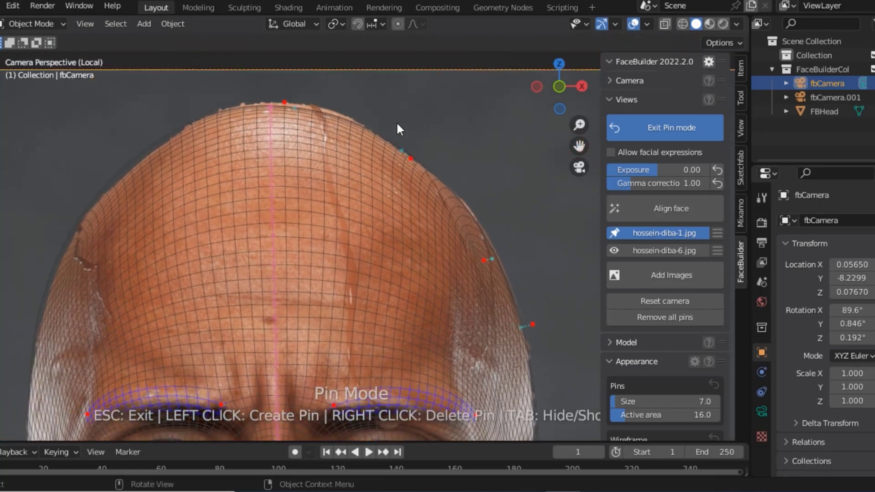
{"action": "left_click_drag", "start_coordinate": [579, 125], "coordinate": [91, 161]}
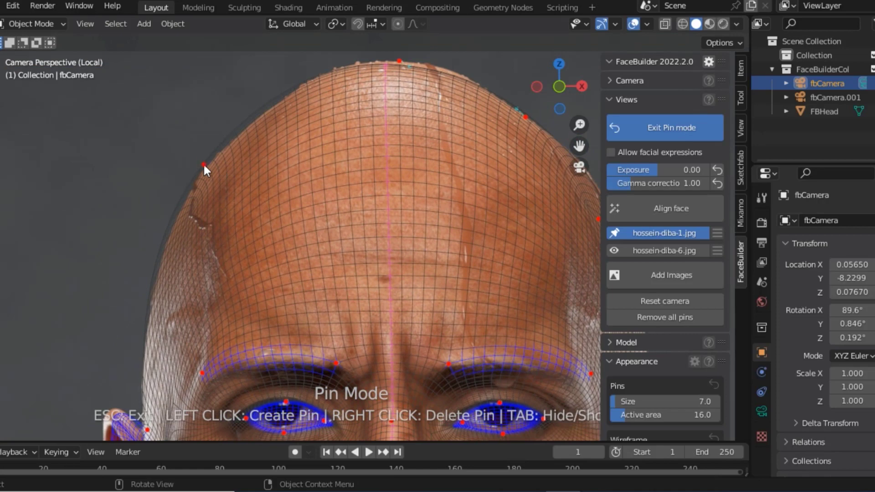
{"action": "left_click_drag", "start_coordinate": [203, 162], "coordinate": [207, 164]}
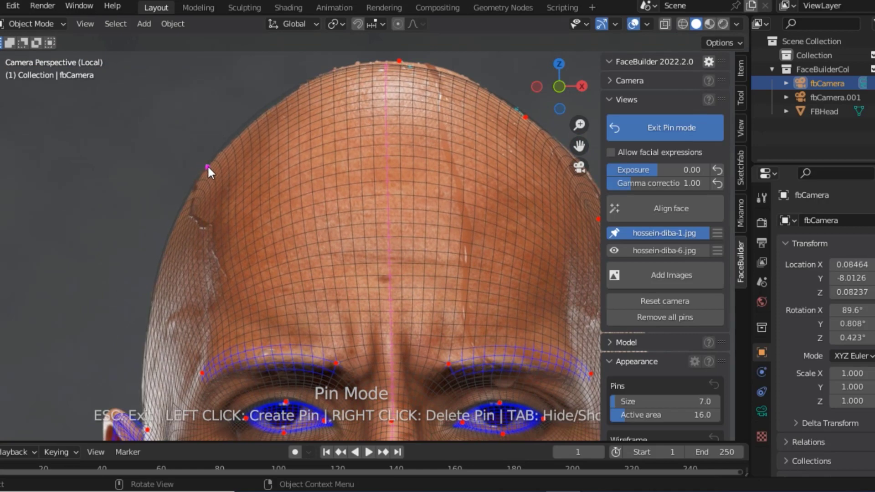
Step: Frame the face and move the upper ear pin onto the photo's ear
{"action": "scroll", "coordinate": [556, 147], "scroll_direction": "down", "scroll_amount": 2}
{"action": "scroll", "coordinate": [555, 148], "scroll_direction": "down", "scroll_amount": 2}
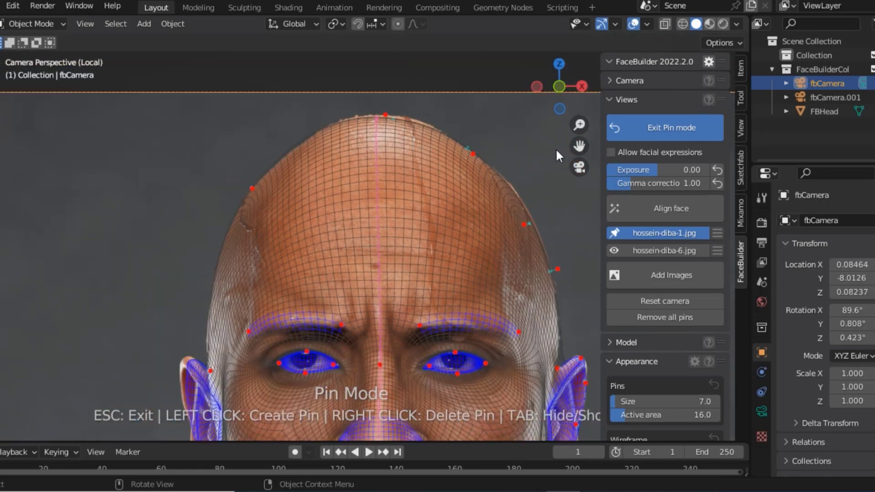
{"action": "left_click_drag", "start_coordinate": [579, 145], "coordinate": [600, 57]}
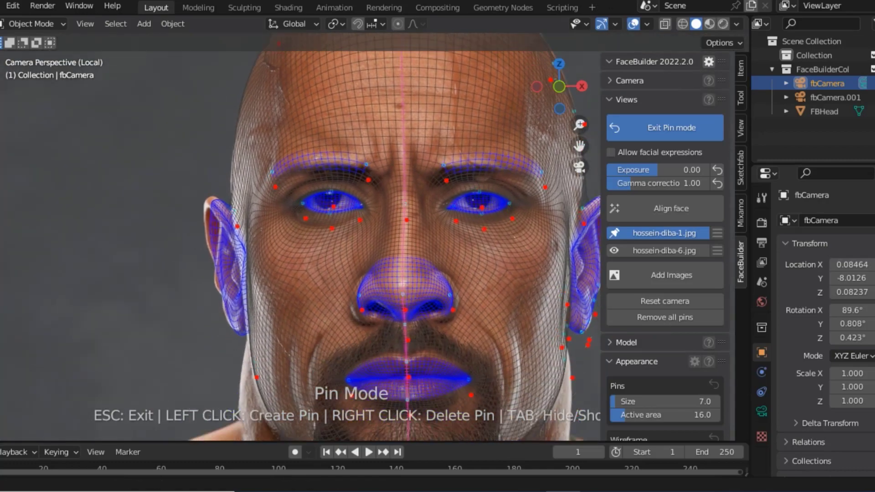
{"action": "scroll", "coordinate": [60, 294], "scroll_direction": "up", "scroll_amount": 2}
{"action": "scroll", "coordinate": [60, 294], "scroll_direction": "up", "scroll_amount": 2}
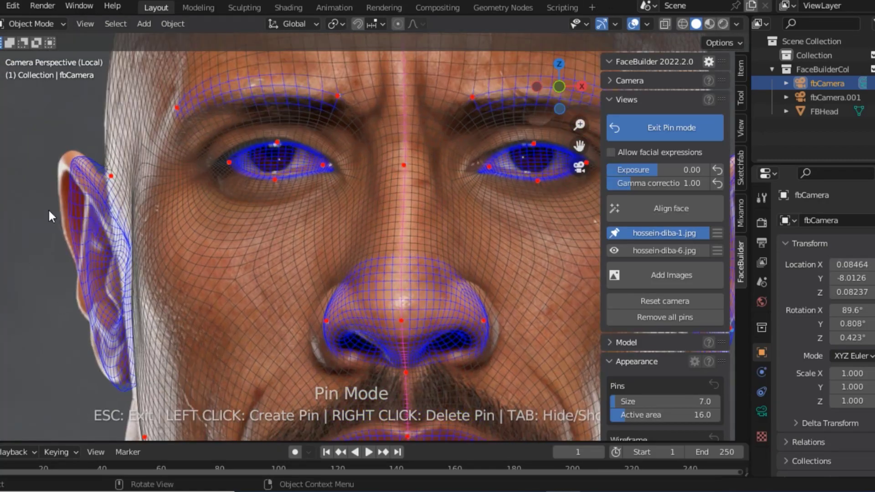
{"action": "left_click_drag", "start_coordinate": [76, 160], "coordinate": [65, 160]}
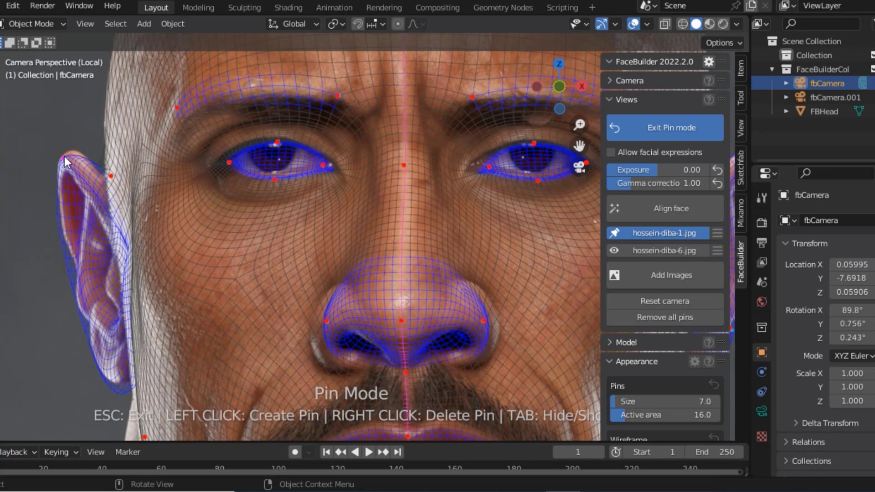
{"action": "left_click_drag", "start_coordinate": [64, 160], "coordinate": [65, 154]}
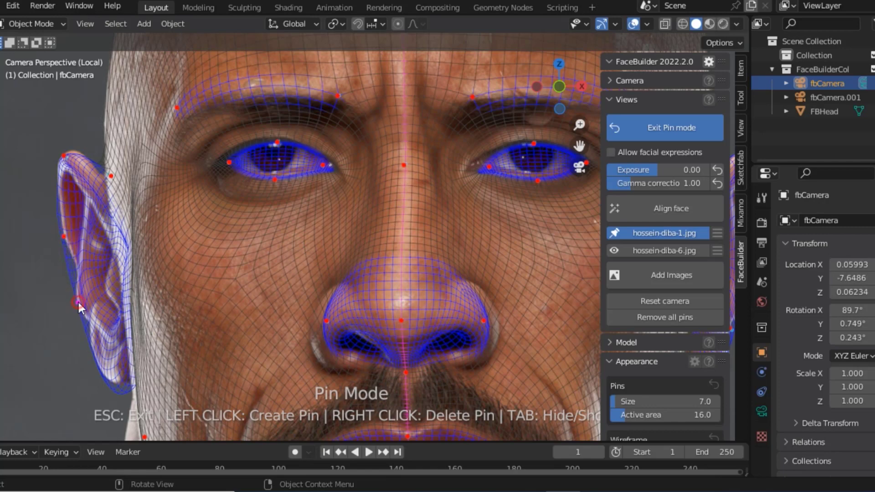
Step: Add and fit pins along the ear rim, lobe and top, then start on the nose wing
{"action": "left_click", "coordinate": [69, 270]}
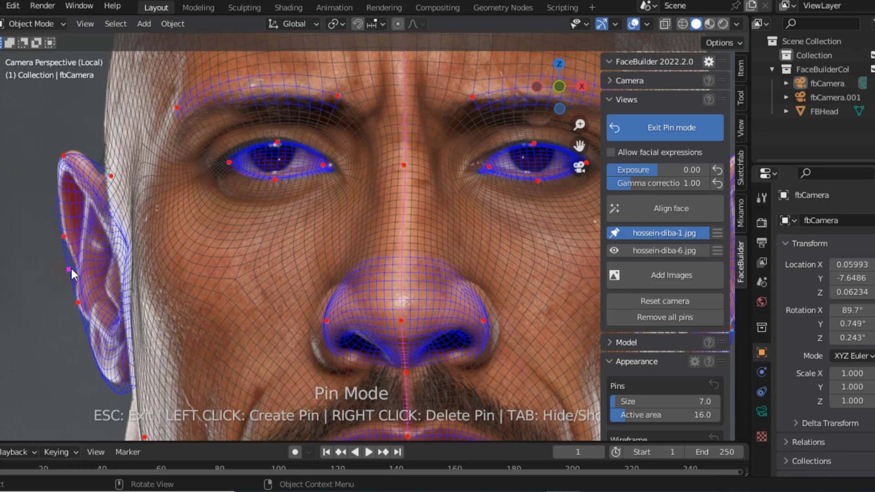
{"action": "left_click_drag", "start_coordinate": [71, 269], "coordinate": [75, 267]}
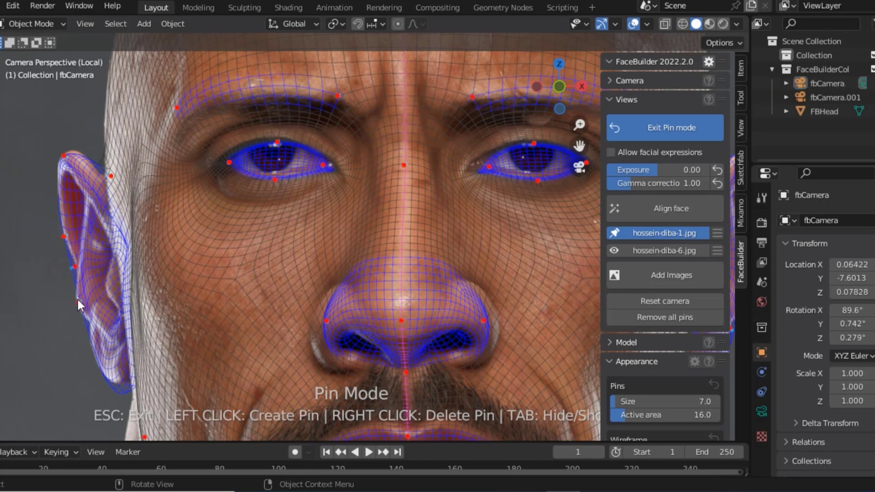
{"action": "left_click_drag", "start_coordinate": [77, 300], "coordinate": [73, 303]}
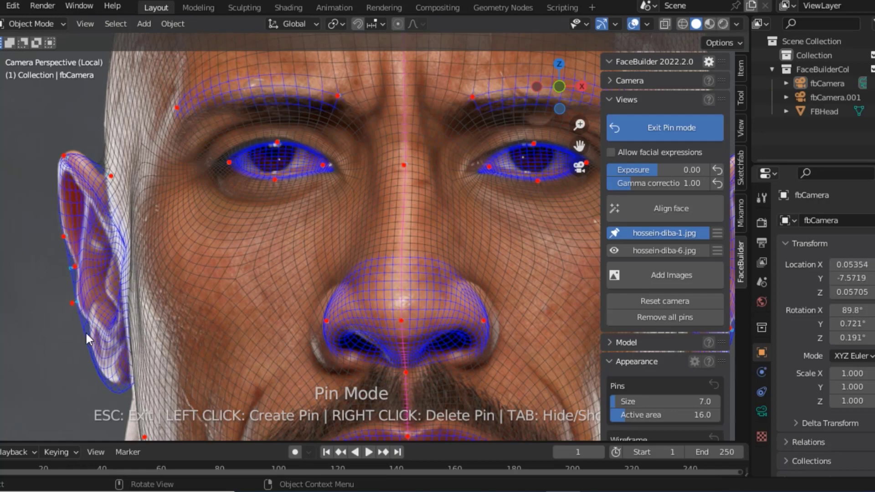
{"action": "left_click_drag", "start_coordinate": [89, 329], "coordinate": [88, 323]}
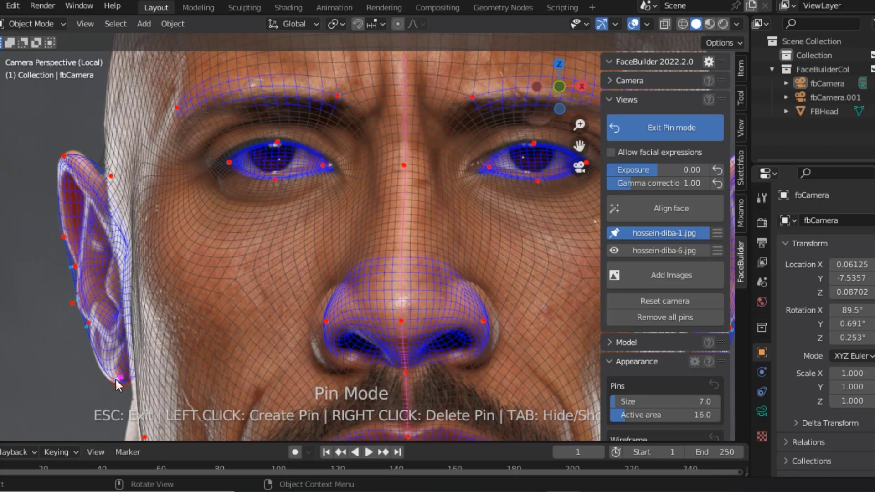
{"action": "left_click_drag", "start_coordinate": [121, 378], "coordinate": [111, 374]}
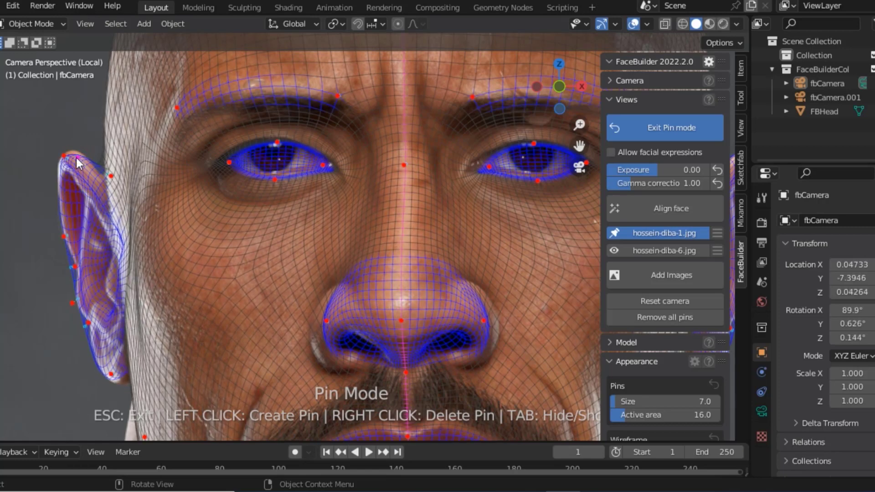
{"action": "left_click_drag", "start_coordinate": [73, 155], "coordinate": [72, 152]}
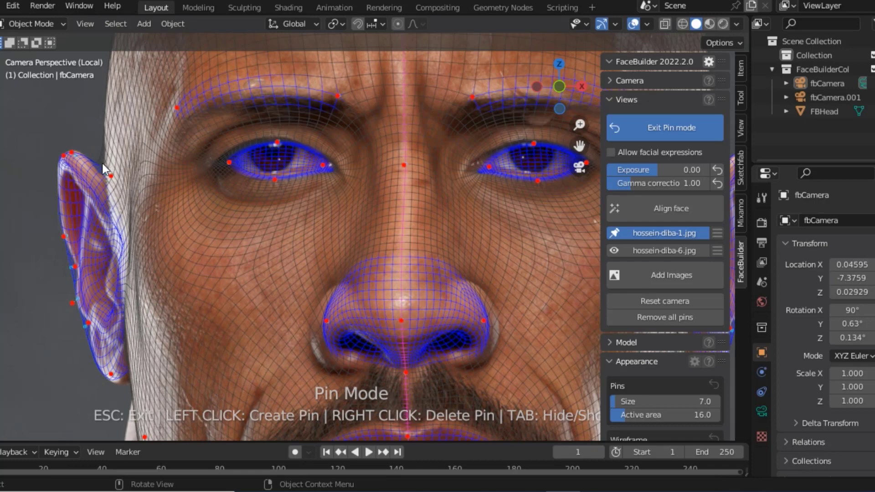
{"action": "left_click_drag", "start_coordinate": [101, 163], "coordinate": [105, 179]}
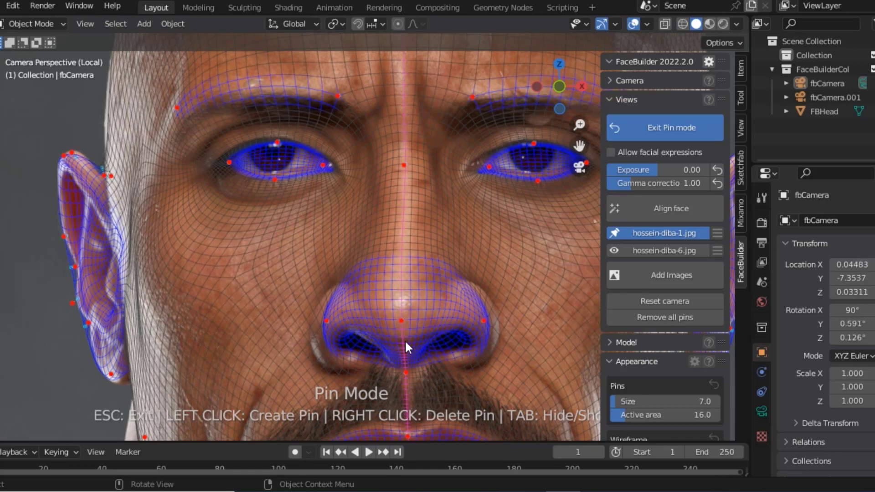
{"action": "mouse_move", "coordinate": [325, 322]}
{"action": "left_mouse_down"}
{"action": "mouse_move", "coordinate": [318, 350]}
{"action": "mouse_move", "coordinate": [305, 355]}
{"action": "left_mouse_up"}
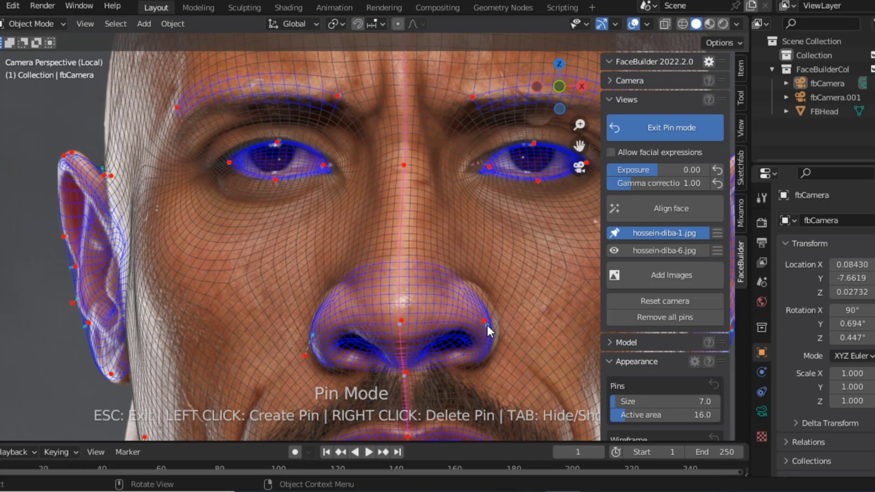
Step: Fit the nose-wing, inner and outer eye-corner and lower-eyelid pins to the front photo
{"action": "left_click_drag", "start_coordinate": [487, 324], "coordinate": [496, 321]}
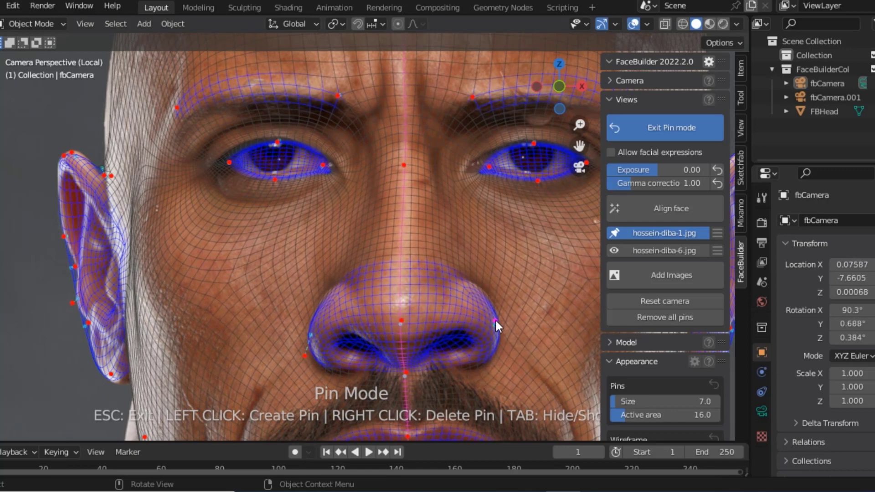
{"action": "left_click_drag", "start_coordinate": [406, 370], "coordinate": [404, 353]}
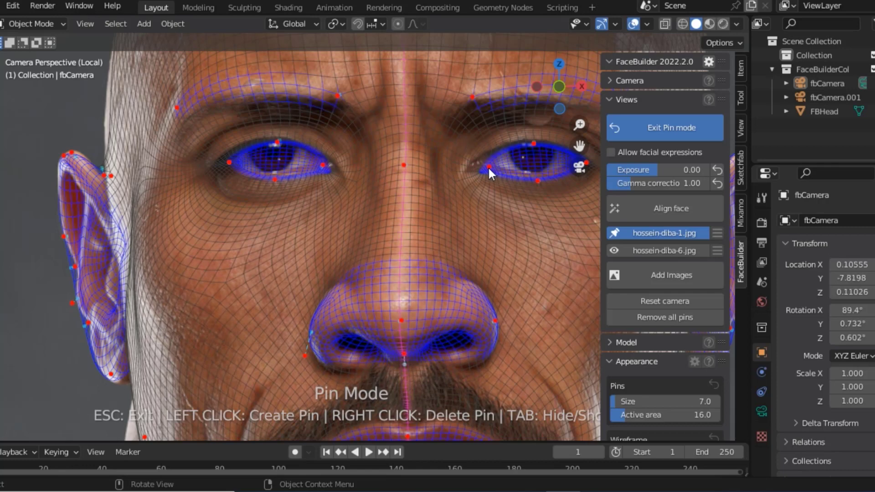
{"action": "left_click_drag", "start_coordinate": [487, 168], "coordinate": [473, 161]}
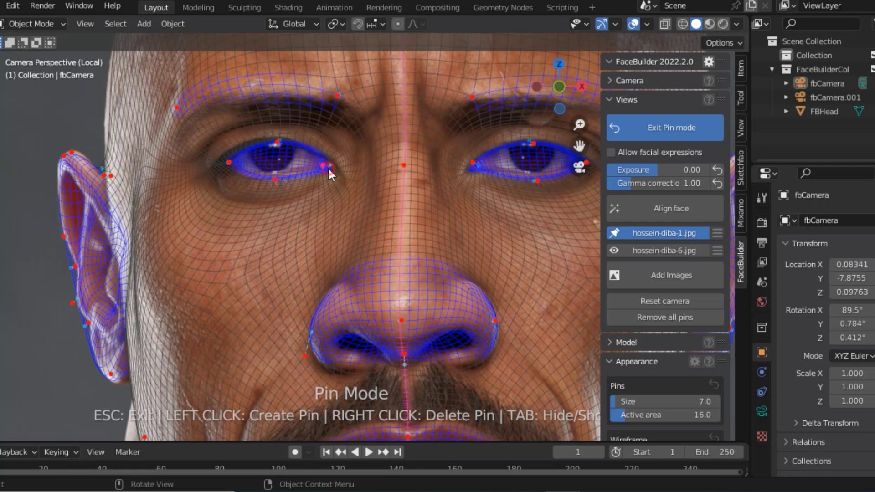
{"action": "left_click_drag", "start_coordinate": [327, 166], "coordinate": [333, 165]}
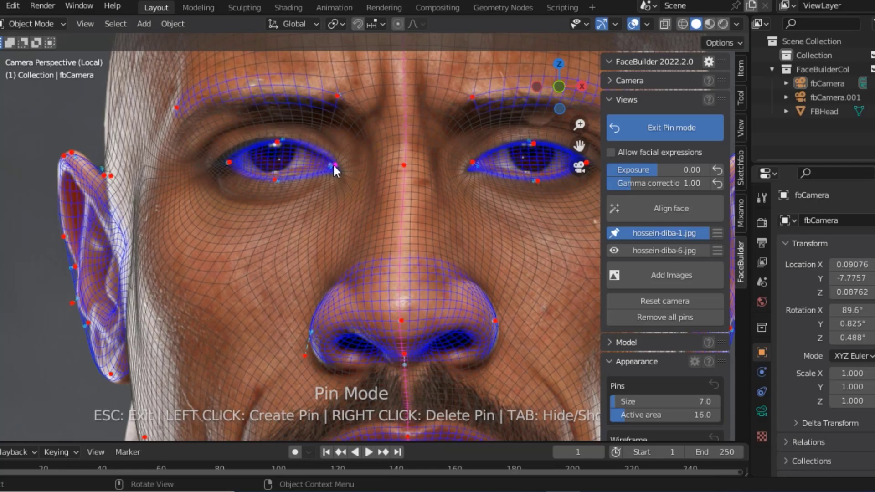
{"action": "left_click_drag", "start_coordinate": [228, 162], "coordinate": [228, 165]}
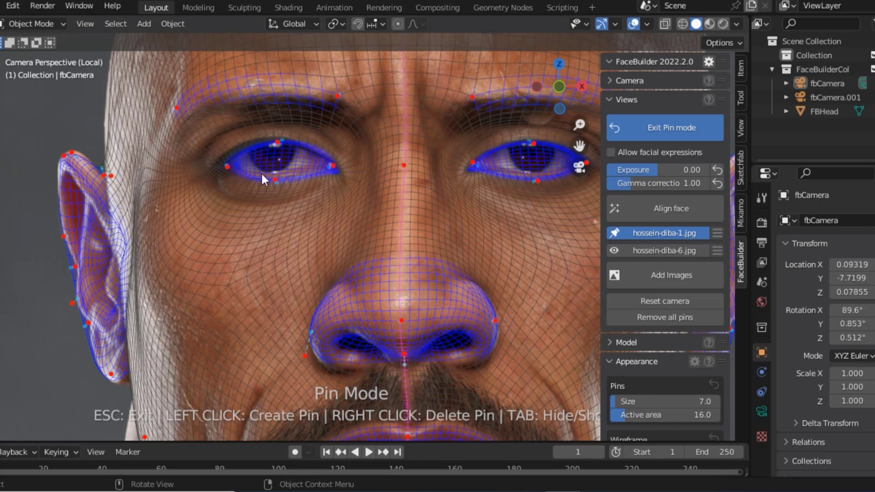
{"action": "left_click_drag", "start_coordinate": [273, 179], "coordinate": [276, 171]}
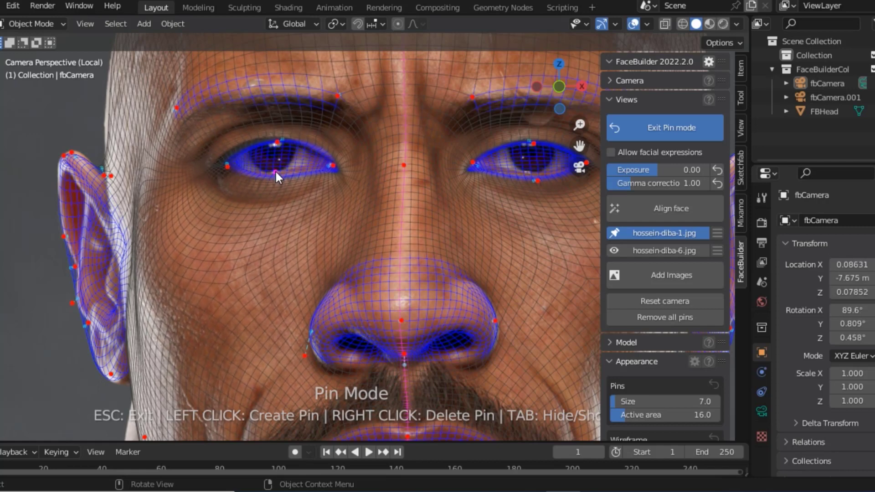
{"action": "mouse_move", "coordinate": [579, 145]}
{"action": "left_mouse_down"}
{"action": "mouse_move", "coordinate": [462, 175]}
{"action": "mouse_move", "coordinate": [518, 182]}
{"action": "mouse_move", "coordinate": [467, 189]}
{"action": "left_mouse_up"}
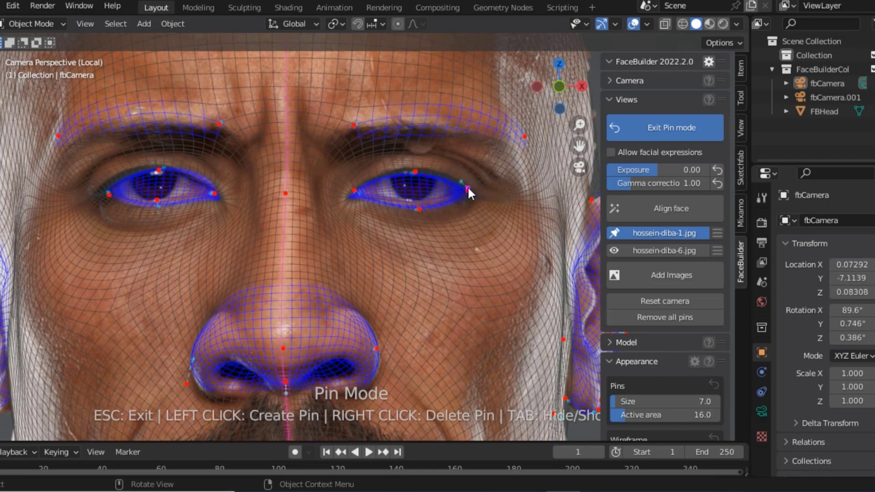
Step: Add a jaw pin and fit the jawline and chin pins to the front photo's outline
{"action": "scroll", "coordinate": [362, 164], "scroll_direction": "down", "scroll_amount": 5}
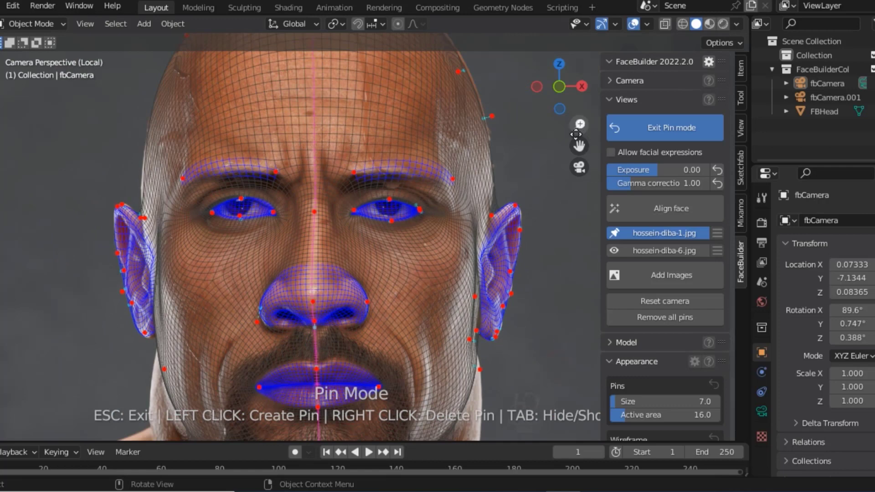
{"action": "left_click_drag", "start_coordinate": [579, 146], "coordinate": [549, 13]}
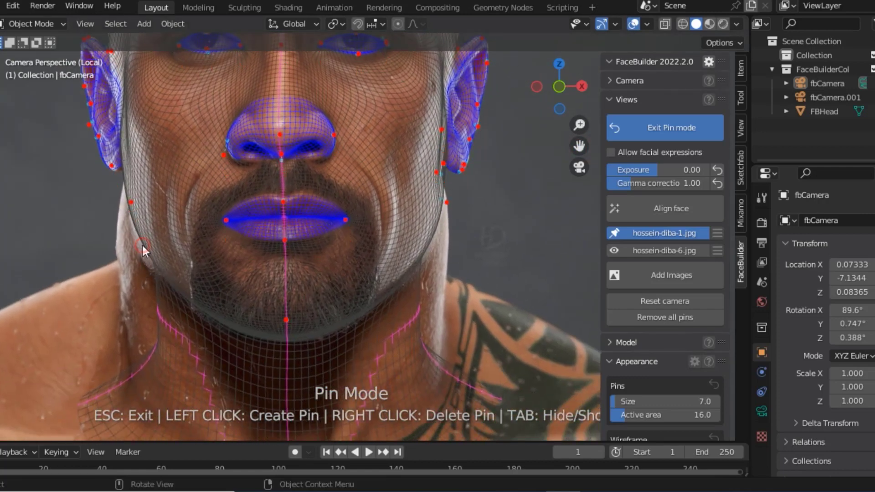
{"action": "left_click_drag", "start_coordinate": [140, 239], "coordinate": [131, 240]}
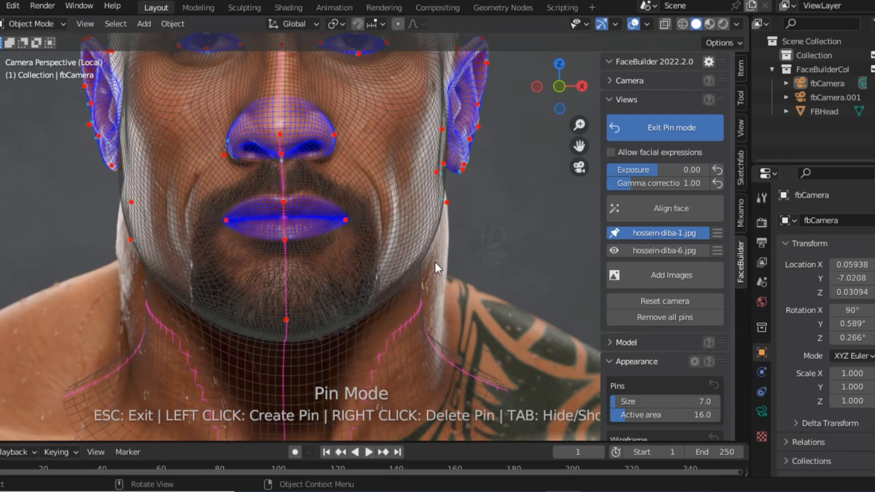
{"action": "left_click_drag", "start_coordinate": [419, 258], "coordinate": [420, 240]}
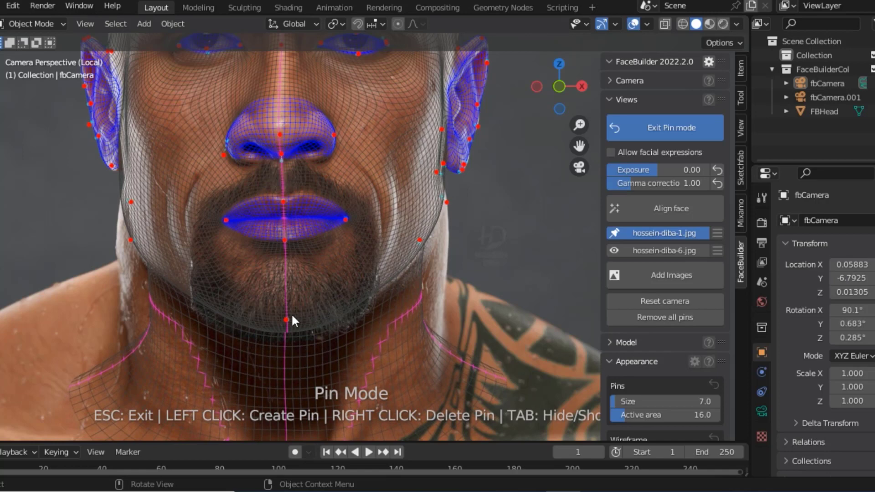
{"action": "mouse_move", "coordinate": [287, 320]}
{"action": "left_mouse_down"}
{"action": "mouse_move", "coordinate": [283, 366]}
{"action": "mouse_move", "coordinate": [295, 308]}
{"action": "mouse_move", "coordinate": [295, 331]}
{"action": "left_mouse_up"}
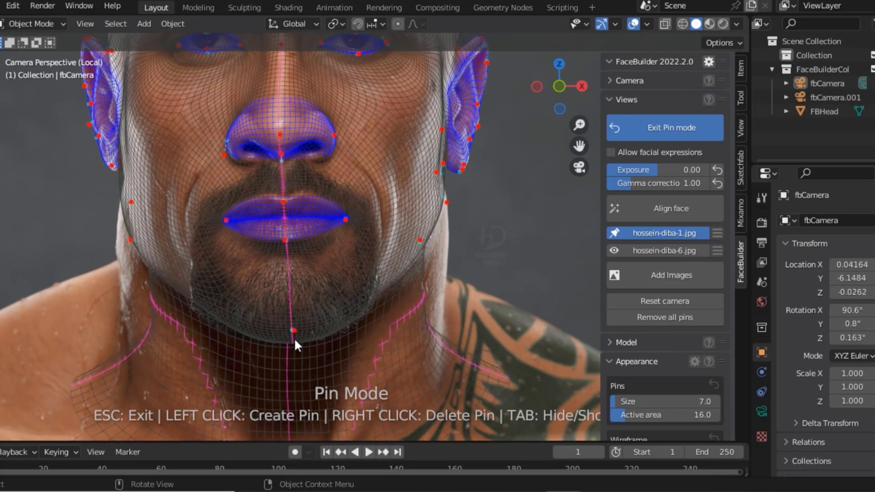
{"action": "scroll", "coordinate": [516, 222], "scroll_direction": "down", "scroll_amount": 3}
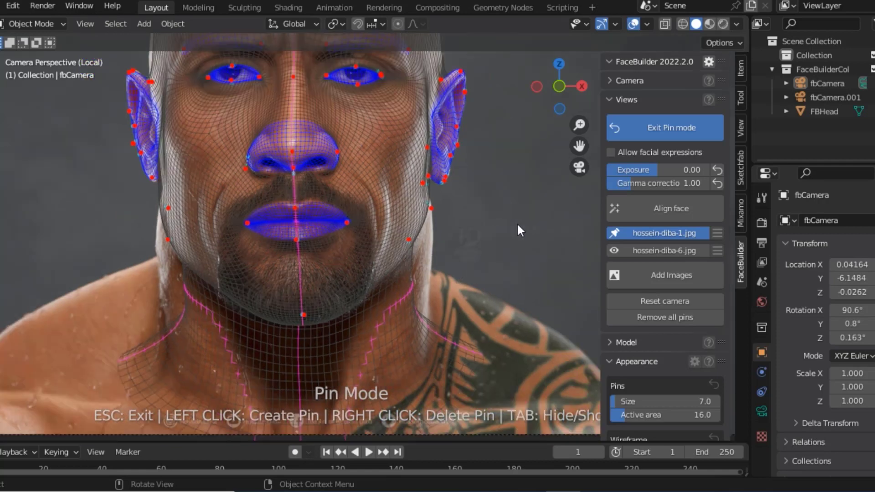
{"action": "scroll", "coordinate": [517, 225], "scroll_direction": "down", "scroll_amount": 1}
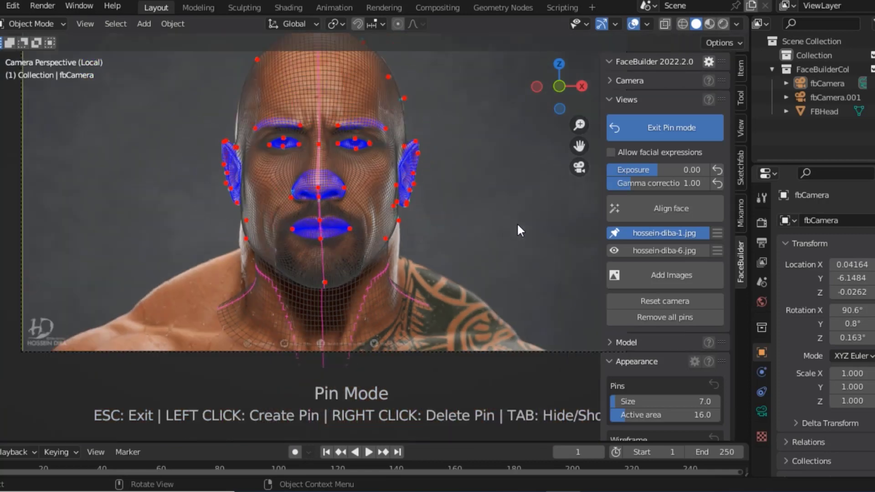
Step: Switch to side photo hossein-diba-6.jpg and auto-align the face to it
{"action": "left_click", "coordinate": [613, 249]}
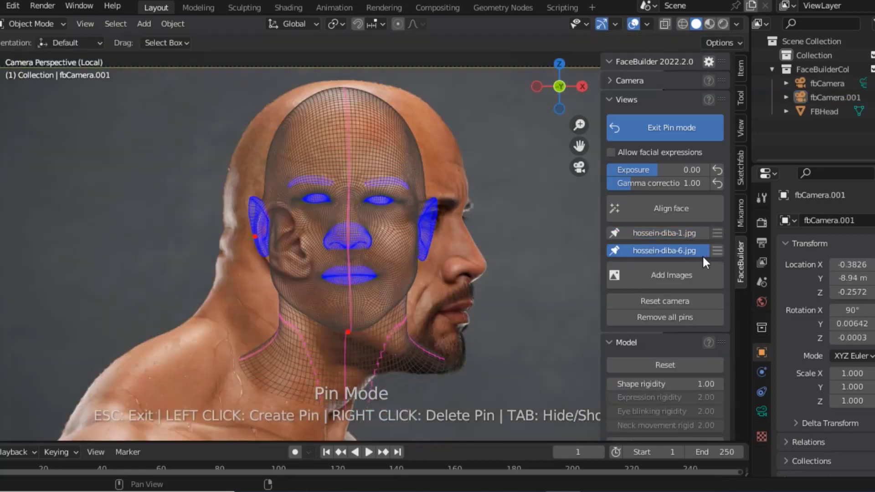
{"action": "left_click", "coordinate": [652, 215]}
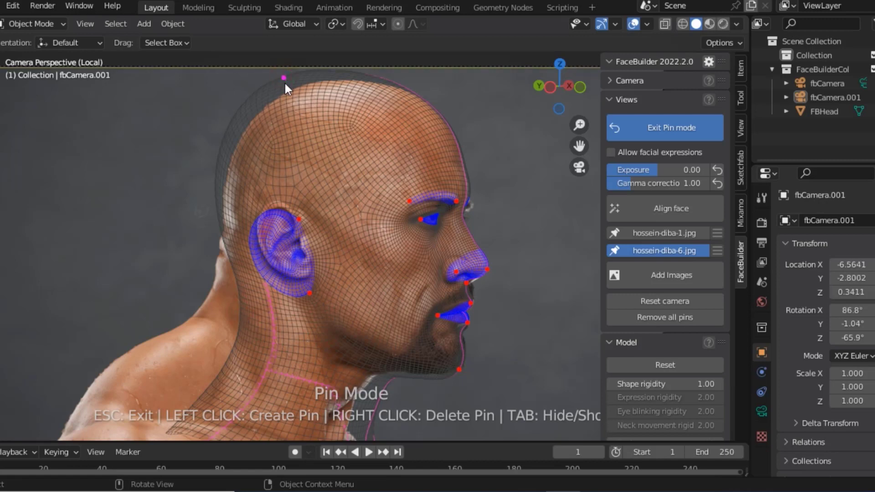
Step: Fit the head-top, behind-ear and neck pins to the side photo's rear silhouette
{"action": "left_click_drag", "start_coordinate": [284, 77], "coordinate": [304, 86]}
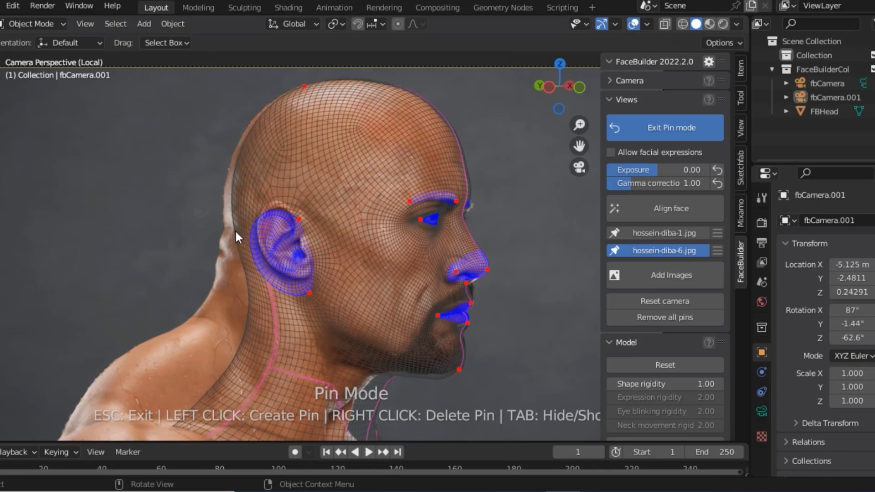
{"action": "left_click_drag", "start_coordinate": [235, 231], "coordinate": [224, 229]}
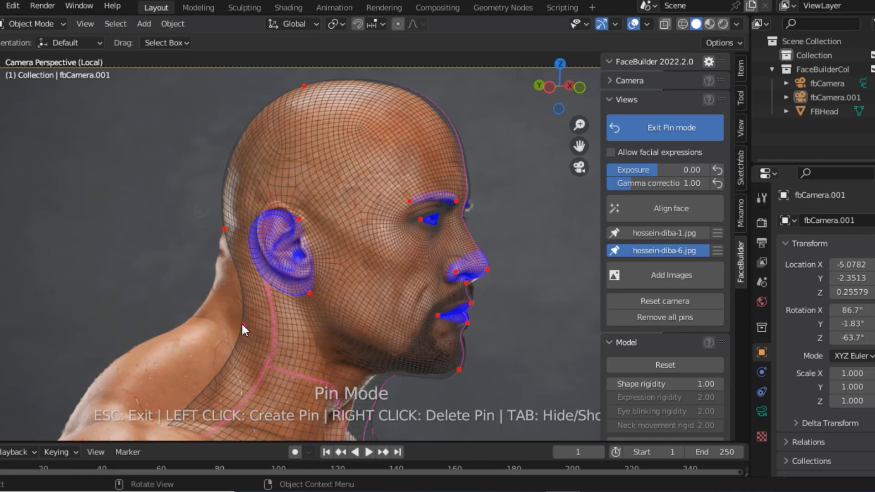
{"action": "mouse_move", "coordinate": [241, 324]}
{"action": "left_mouse_down"}
{"action": "mouse_move", "coordinate": [218, 294]}
{"action": "mouse_move", "coordinate": [200, 309]}
{"action": "left_mouse_up"}
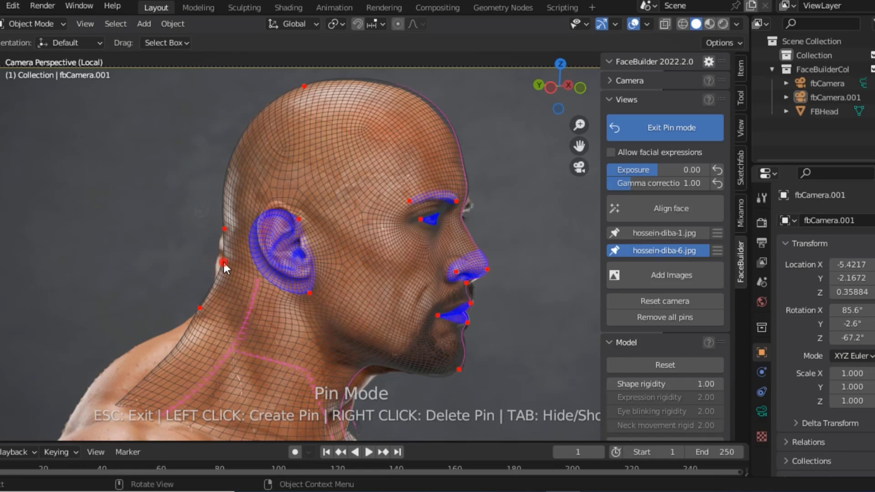
{"action": "left_click_drag", "start_coordinate": [223, 261], "coordinate": [217, 249]}
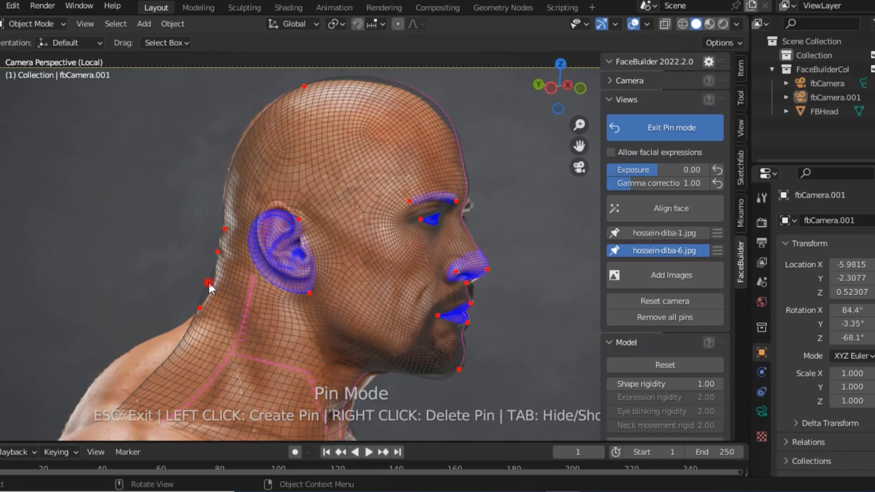
{"action": "left_click_drag", "start_coordinate": [209, 284], "coordinate": [212, 288]}
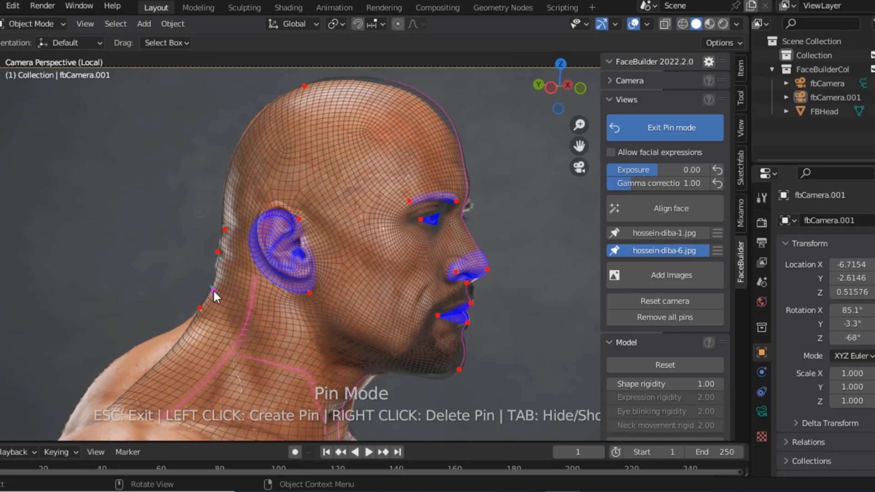
{"action": "mouse_move", "coordinate": [182, 338]}
{"action": "left_mouse_down"}
{"action": "mouse_move", "coordinate": [174, 328]}
{"action": "mouse_move", "coordinate": [151, 351]}
{"action": "mouse_move", "coordinate": [141, 342]}
{"action": "left_mouse_up"}
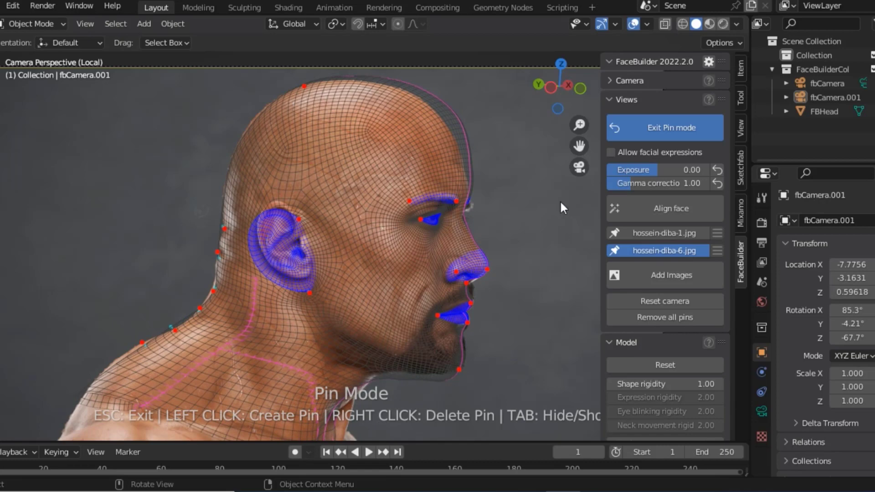
{"action": "mouse_move", "coordinate": [577, 143]}
{"action": "left_mouse_down"}
{"action": "mouse_move", "coordinate": [552, 176]}
{"action": "mouse_move", "coordinate": [533, 228]}
{"action": "left_mouse_up"}
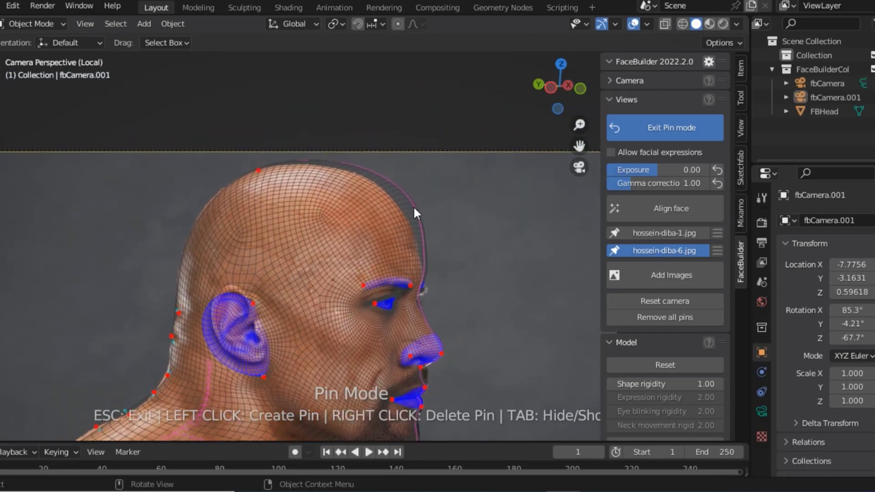
Step: Pin the crown, chin, jaw underside and back of neck to the side profile outline
{"action": "left_click_drag", "start_coordinate": [408, 207], "coordinate": [399, 209]}
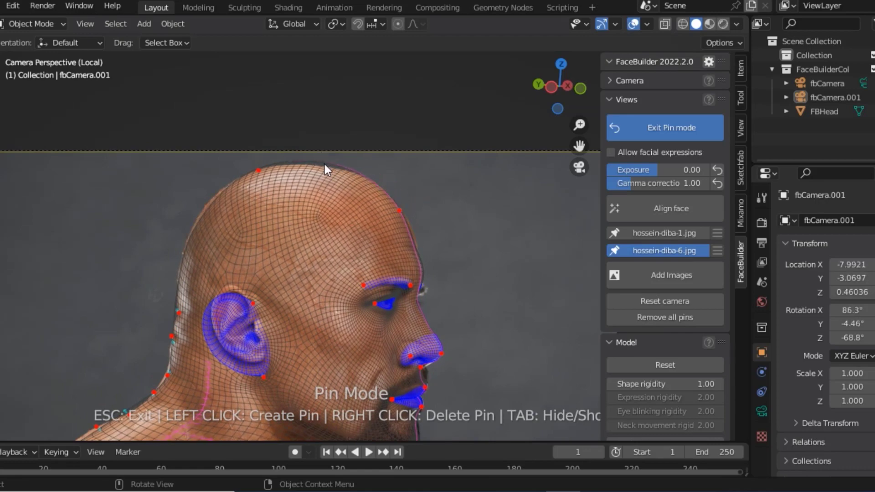
{"action": "left_click_drag", "start_coordinate": [325, 165], "coordinate": [323, 169]}
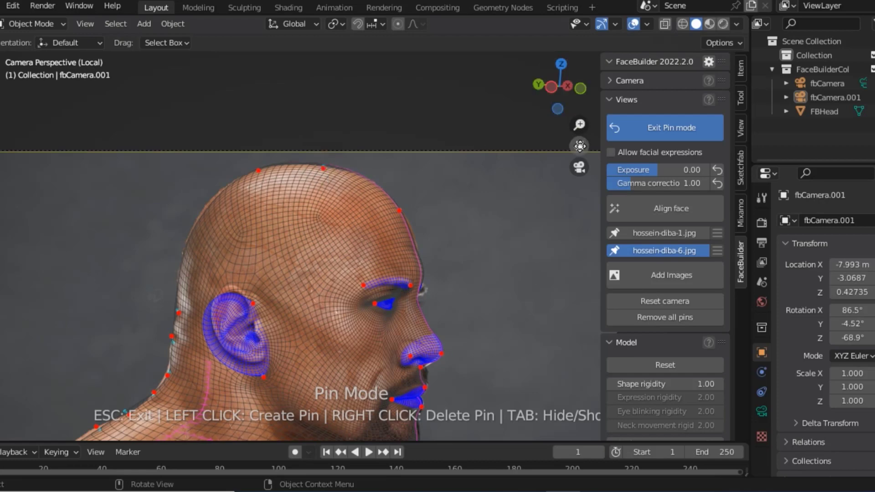
{"action": "left_click_drag", "start_coordinate": [579, 146], "coordinate": [579, 31]}
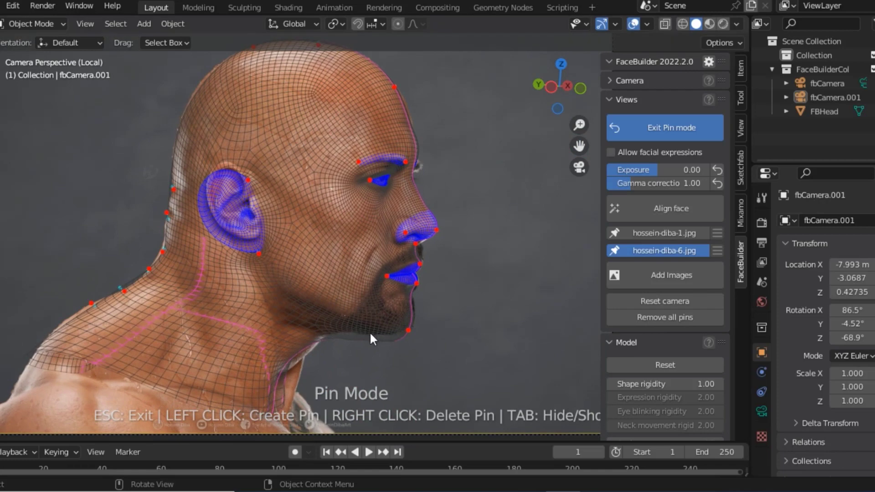
{"action": "left_click_drag", "start_coordinate": [353, 340], "coordinate": [361, 332]}
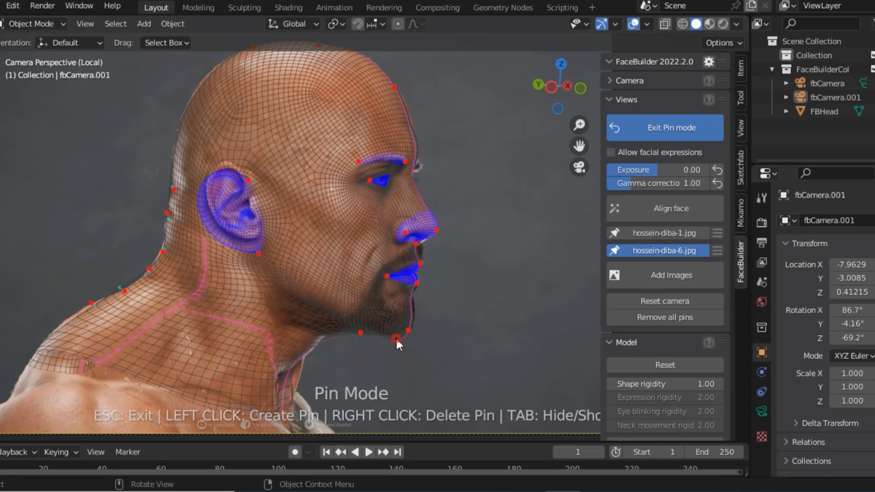
{"action": "left_click_drag", "start_coordinate": [397, 337], "coordinate": [398, 331]}
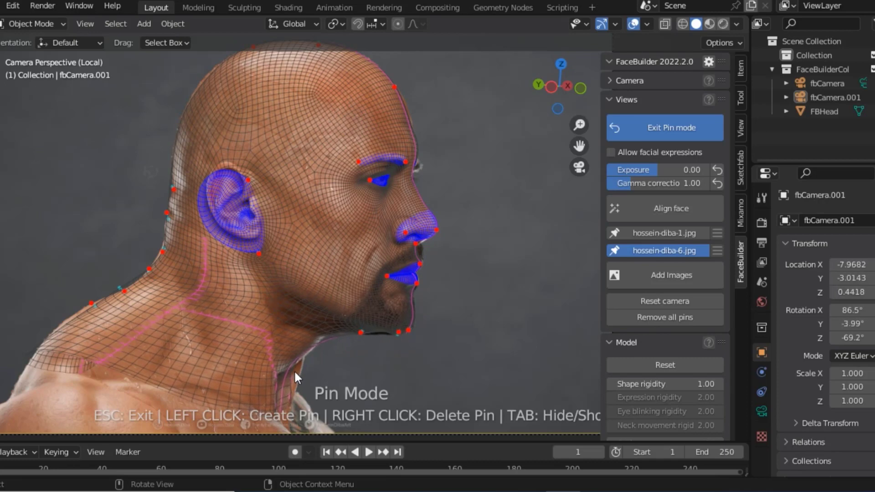
{"action": "mouse_move", "coordinate": [291, 376]}
{"action": "left_mouse_down"}
{"action": "mouse_move", "coordinate": [302, 376]}
{"action": "mouse_move", "coordinate": [295, 386]}
{"action": "left_mouse_up"}
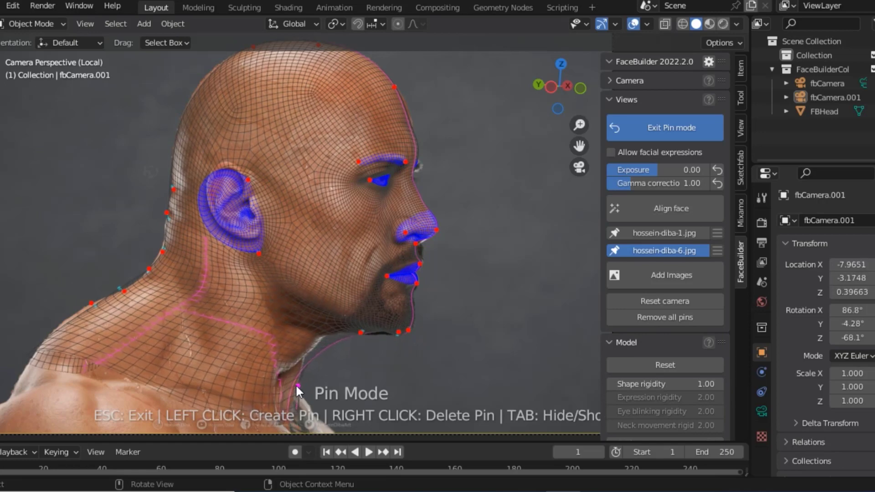
{"action": "mouse_move", "coordinate": [326, 347]}
{"action": "left_mouse_down"}
{"action": "mouse_move", "coordinate": [323, 337]}
{"action": "mouse_move", "coordinate": [372, 336]}
{"action": "left_mouse_up"}
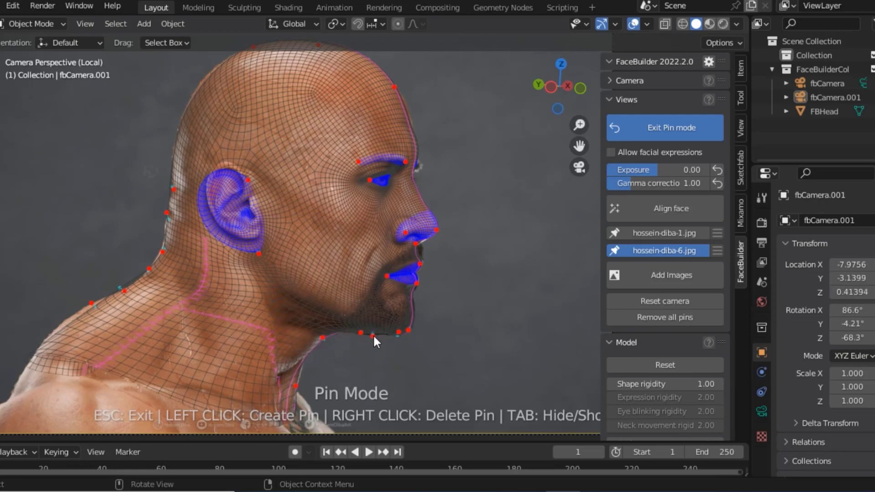
{"action": "left_click", "coordinate": [71, 318]}
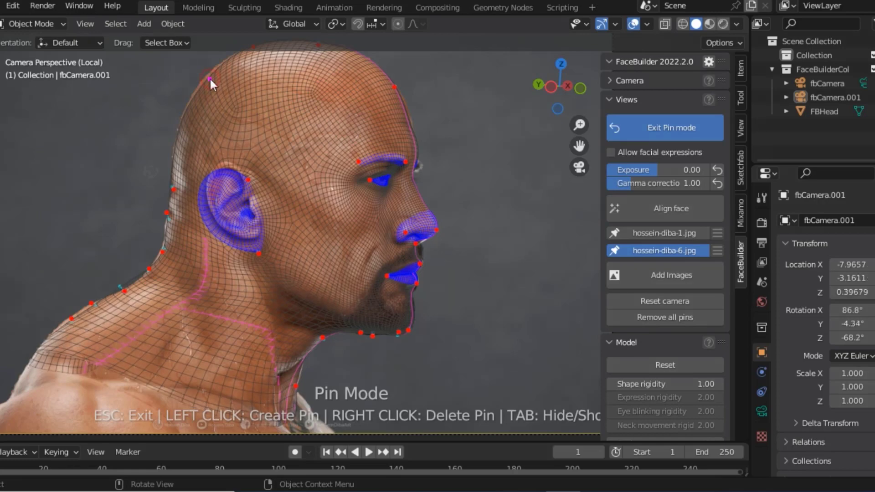
{"action": "left_click", "coordinate": [210, 74]}
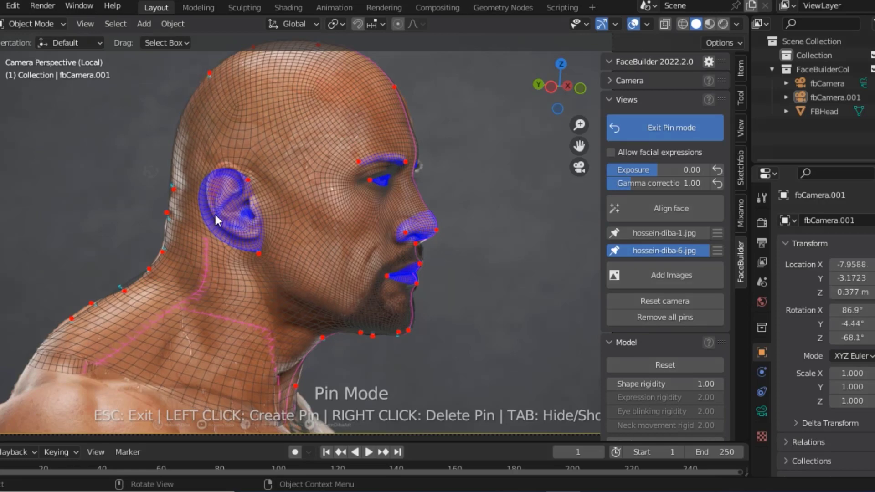
{"action": "scroll", "coordinate": [215, 214], "scroll_direction": "up", "scroll_amount": 2}
Step: Fit the ear pin to the side photo's ear edge and add a pin on the lobe
{"action": "left_click_drag", "start_coordinate": [578, 142], "coordinate": [564, 240]}
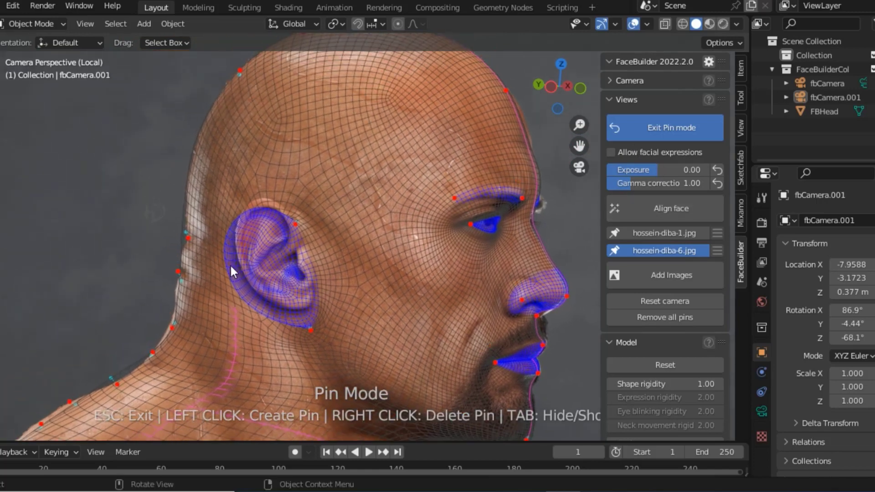
{"action": "mouse_move", "coordinate": [229, 273]}
{"action": "left_mouse_down"}
{"action": "mouse_move", "coordinate": [238, 241]}
{"action": "mouse_move", "coordinate": [242, 249]}
{"action": "left_mouse_up"}
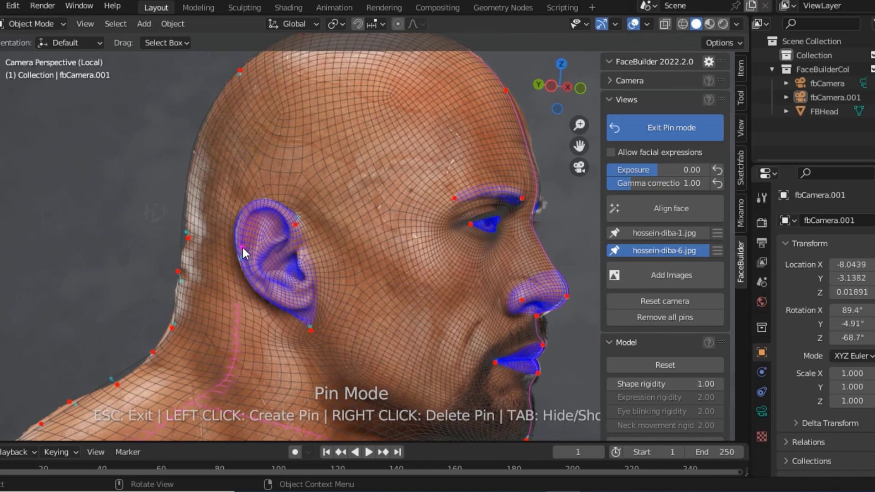
{"action": "left_click", "coordinate": [308, 319]}
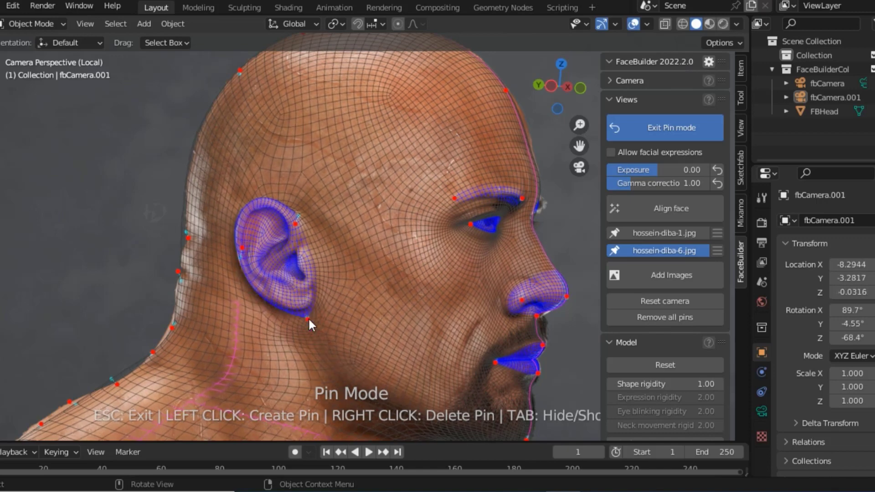
{"action": "left_click_drag", "start_coordinate": [308, 318], "coordinate": [304, 307]}
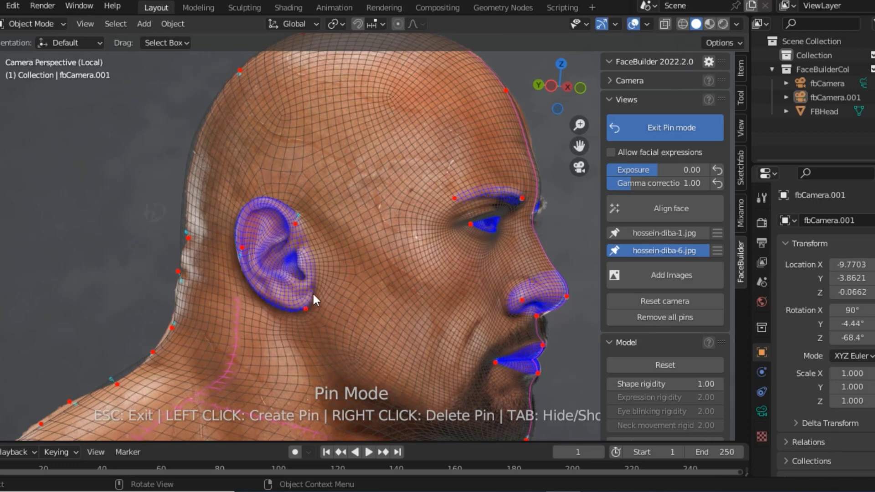
{"action": "scroll", "coordinate": [267, 291], "scroll_direction": "down", "scroll_amount": 3}
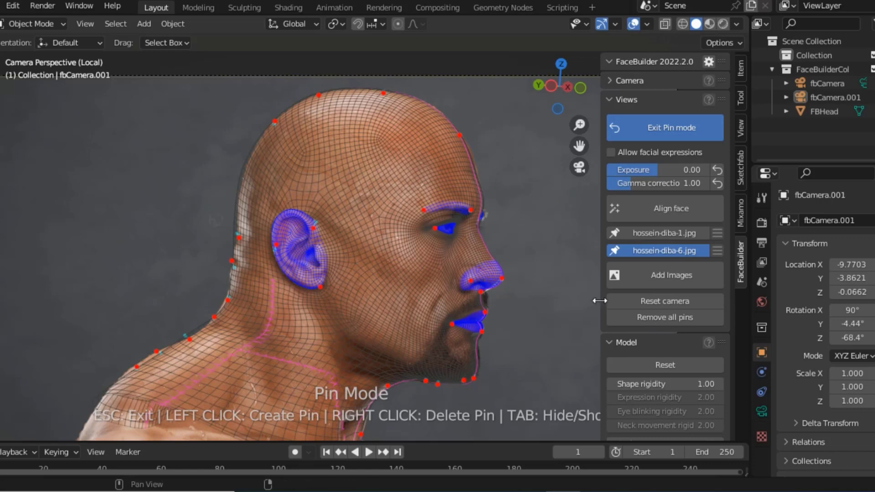
Step: Exit pin mode and orbit around the reshaped grey FBHead mesh
{"action": "left_click", "coordinate": [614, 250]}
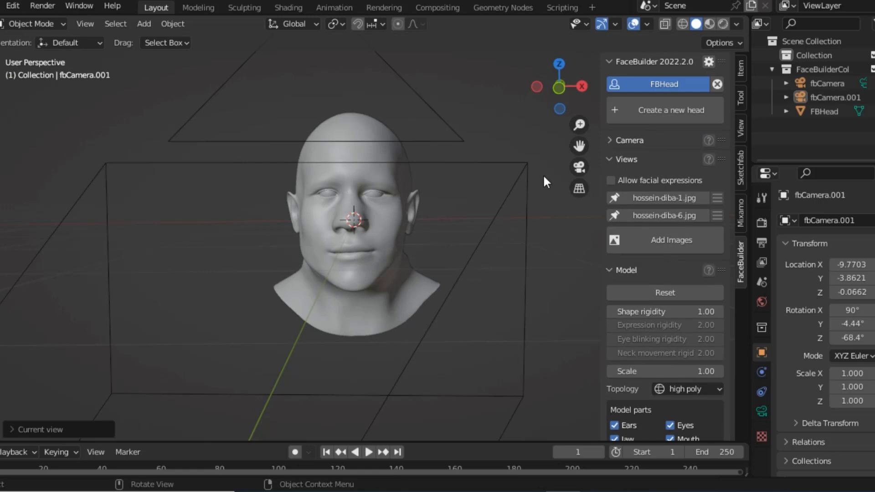
{"action": "mouse_move", "coordinate": [558, 89]}
{"action": "left_mouse_down"}
{"action": "mouse_move", "coordinate": [531, 94]}
{"action": "mouse_move", "coordinate": [580, 90]}
{"action": "mouse_move", "coordinate": [559, 86]}
{"action": "mouse_move", "coordinate": [559, 95]}
{"action": "left_mouse_up"}
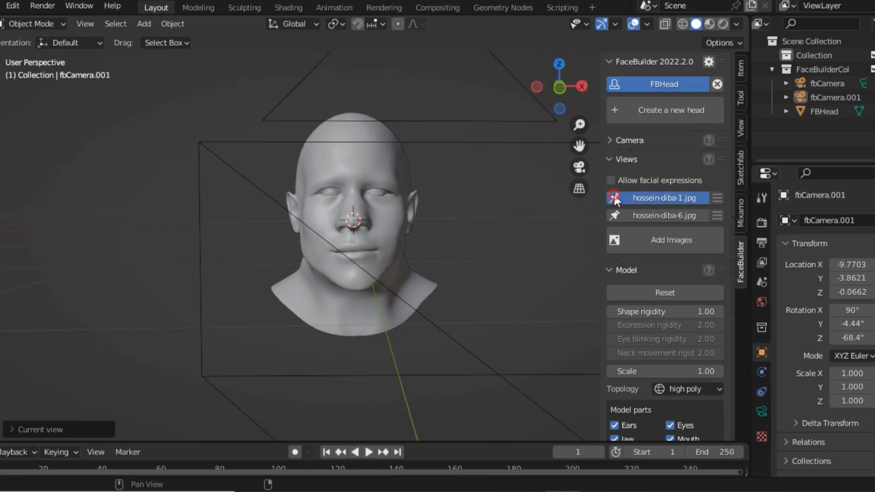
Step: Zoom in to check the pins on hossein-diba-1.jpg, then switch to hossein-diba-6.jpg
{"action": "left_click", "coordinate": [613, 214]}
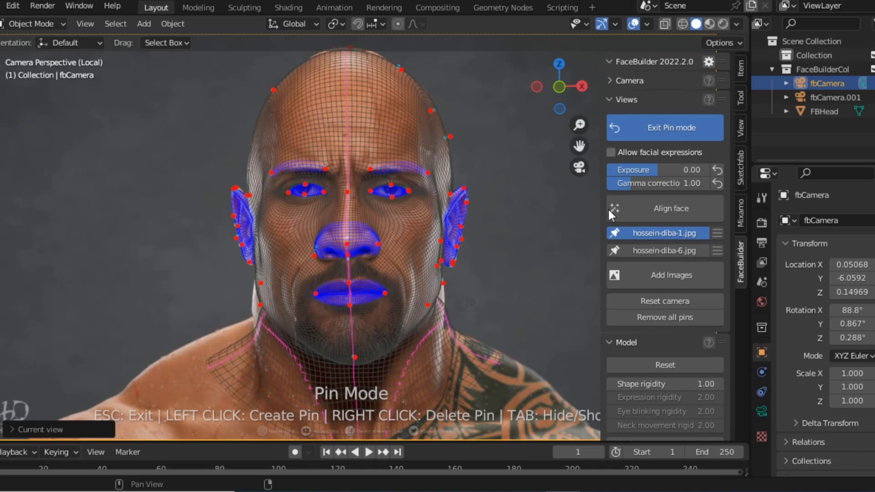
{"action": "scroll", "coordinate": [344, 298], "scroll_direction": "up", "scroll_amount": 3}
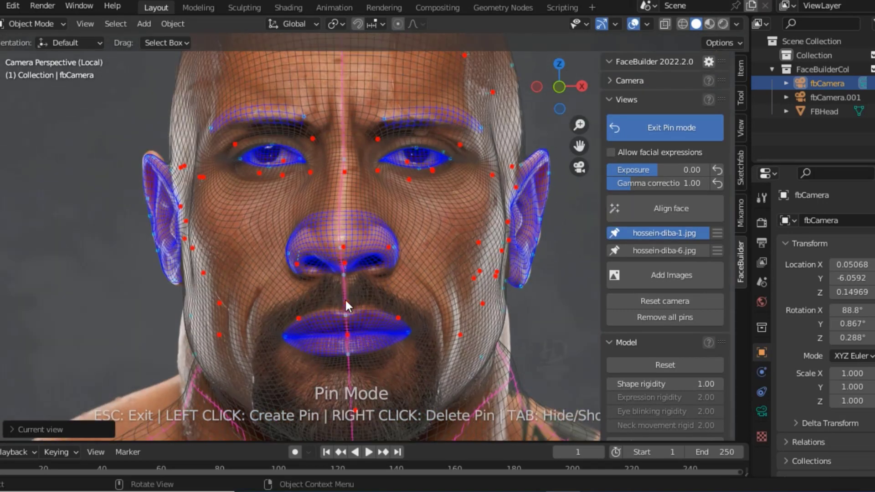
{"action": "scroll", "coordinate": [344, 297], "scroll_direction": "up", "scroll_amount": 2}
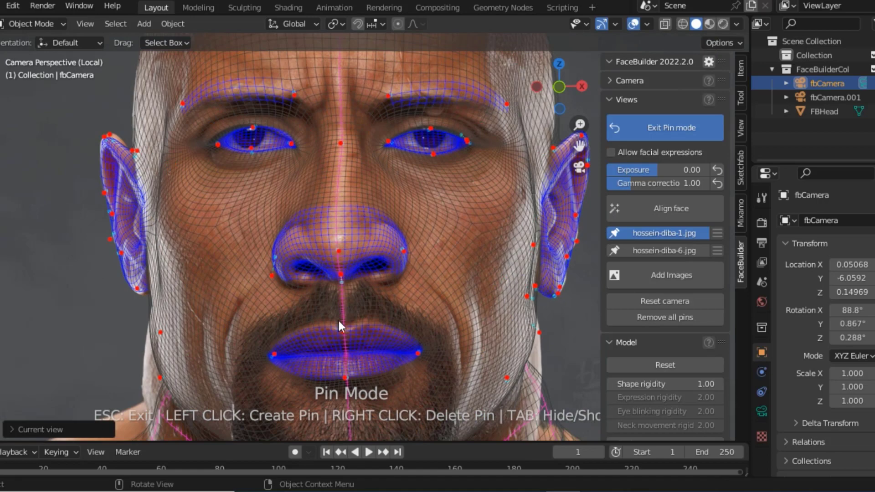
{"action": "scroll", "coordinate": [546, 266], "scroll_direction": "down", "scroll_amount": 1}
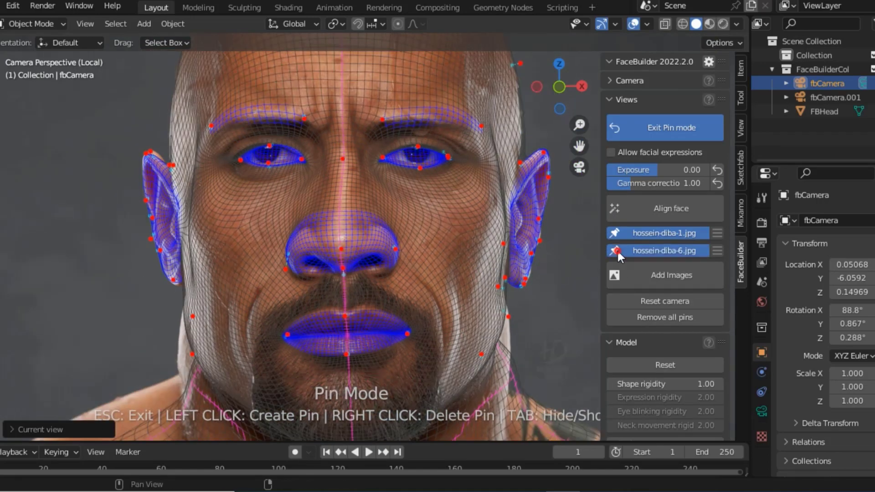
{"action": "left_click", "coordinate": [615, 250]}
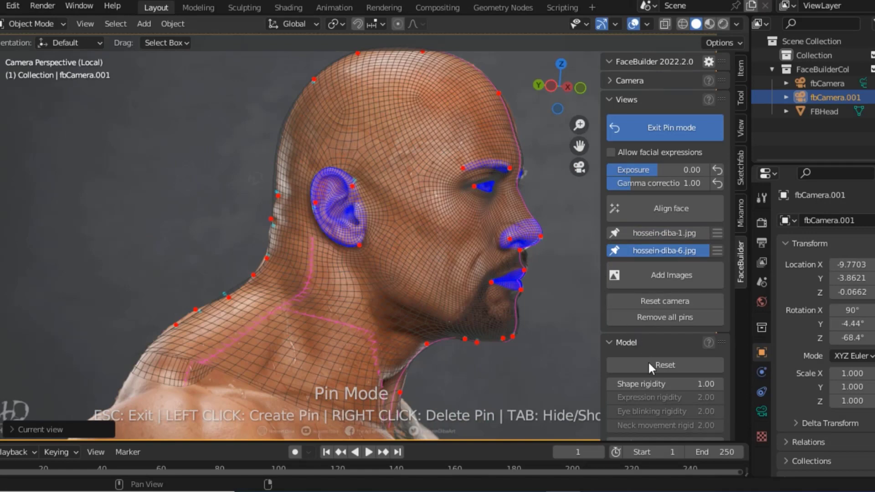
Step: Expand the FaceBuilder Texture section and start Create texture from the photos
{"action": "scroll", "coordinate": [651, 382], "scroll_direction": "down", "scroll_amount": 4}
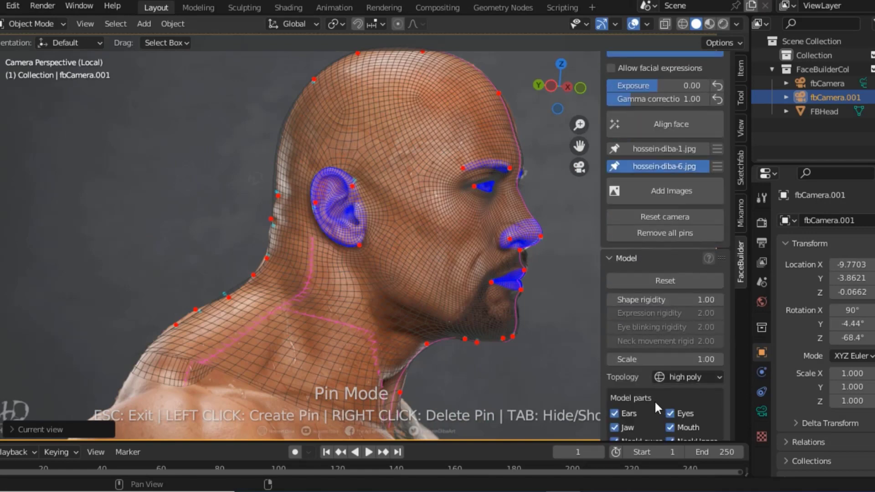
{"action": "scroll", "coordinate": [634, 348], "scroll_direction": "down", "scroll_amount": 4}
{"action": "scroll", "coordinate": [639, 365], "scroll_direction": "down", "scroll_amount": 4}
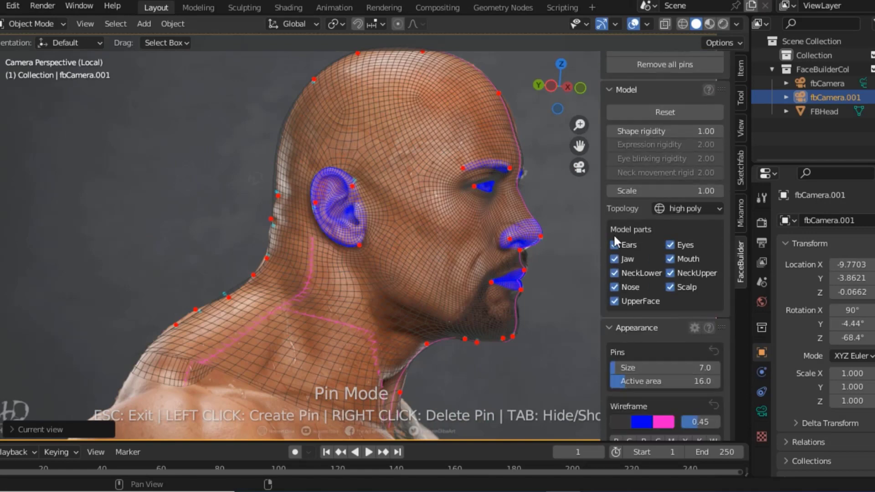
{"action": "scroll", "coordinate": [613, 233], "scroll_direction": "up", "scroll_amount": 4}
{"action": "scroll", "coordinate": [606, 188], "scroll_direction": "up", "scroll_amount": 4}
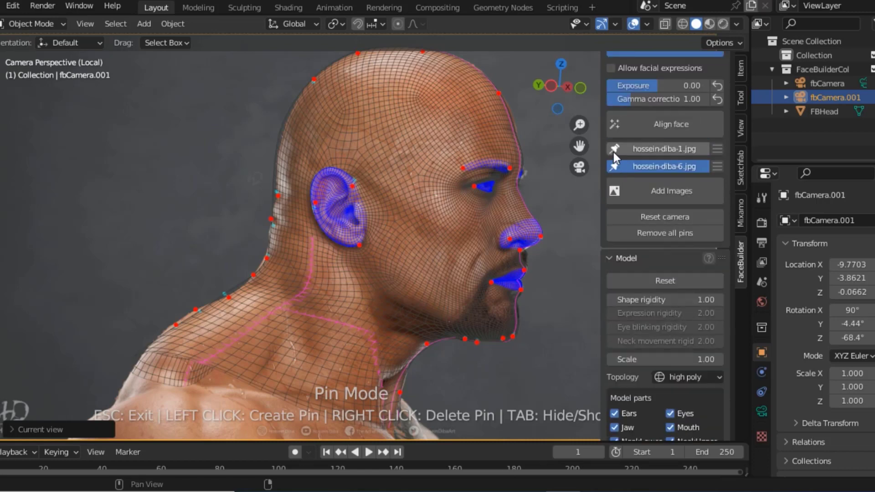
{"action": "scroll", "coordinate": [674, 375], "scroll_direction": "down", "scroll_amount": 2}
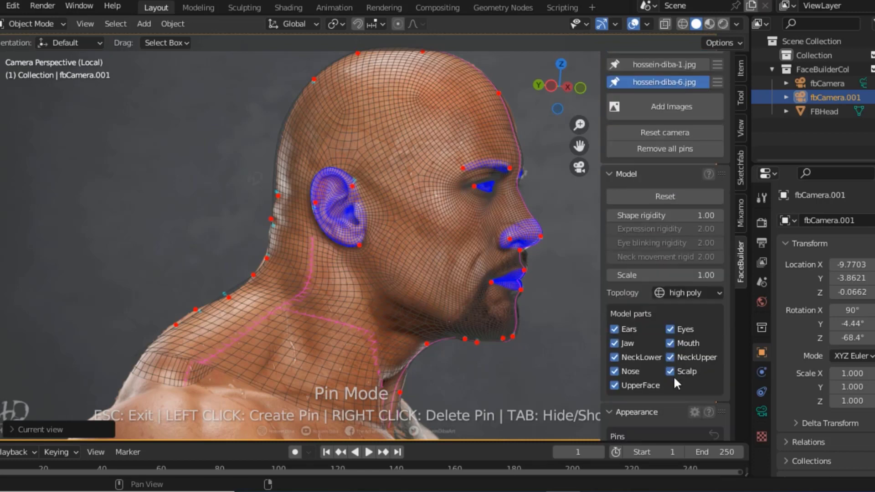
{"action": "scroll", "coordinate": [670, 387], "scroll_direction": "down", "scroll_amount": 2}
{"action": "scroll", "coordinate": [671, 405], "scroll_direction": "down", "scroll_amount": 3}
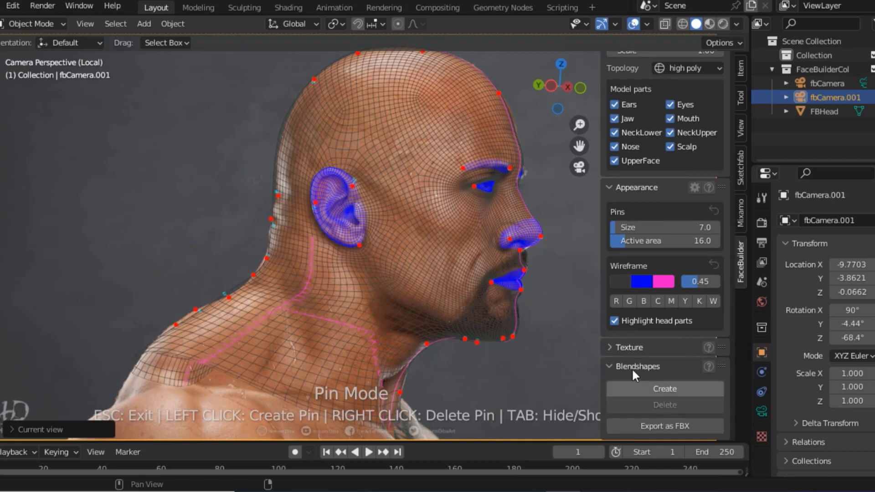
{"action": "left_click", "coordinate": [612, 346]}
{"action": "scroll", "coordinate": [642, 406], "scroll_direction": "down", "scroll_amount": 1}
{"action": "scroll", "coordinate": [643, 405], "scroll_direction": "down", "scroll_amount": 2}
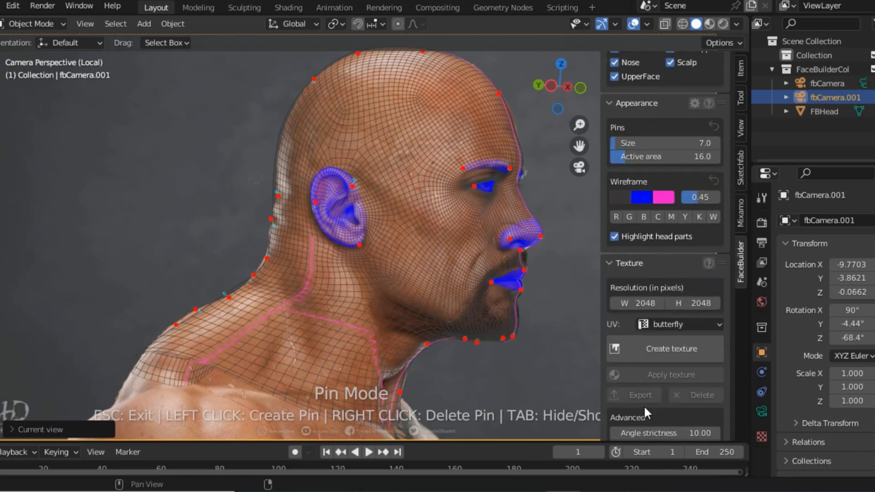
{"action": "left_click", "coordinate": [668, 348]}
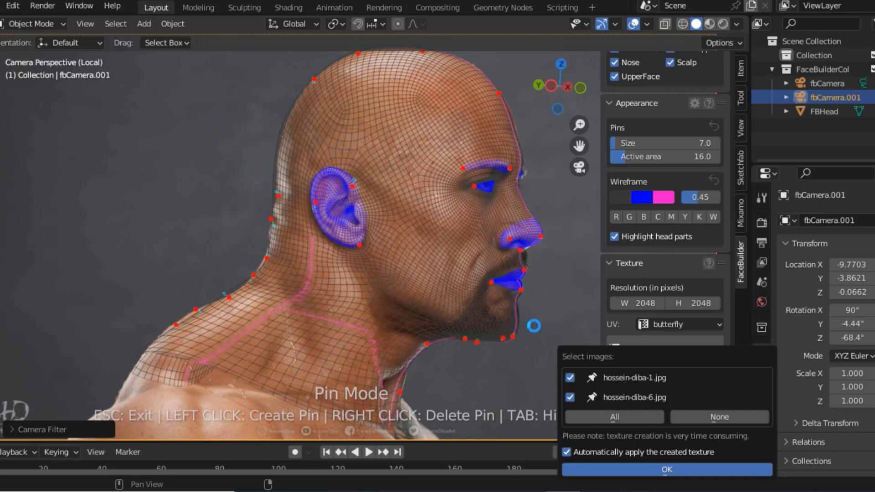
Step: Generate and auto-apply the texture from hossein-diba-1.jpg and hossein-diba-6.jpg, then orbit to inspect the head
{"action": "key", "text": "Return"}
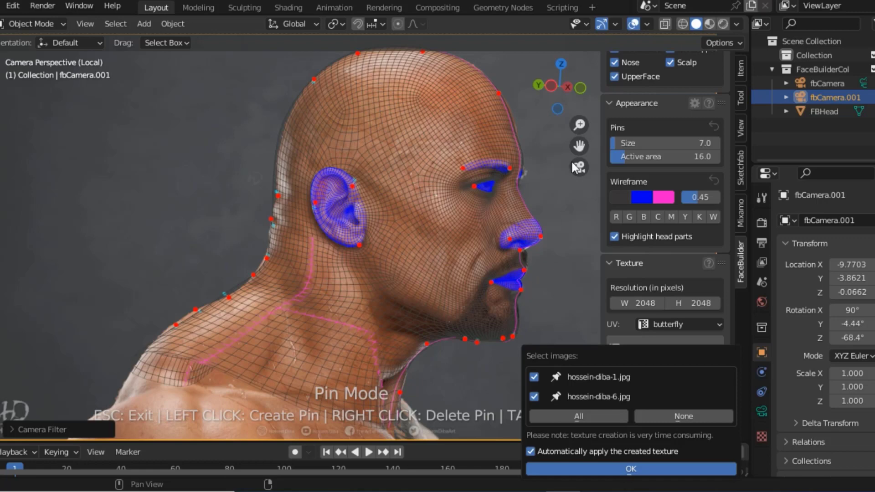
{"action": "mouse_move", "coordinate": [584, 92]}
{"action": "left_mouse_down"}
{"action": "mouse_move", "coordinate": [546, 89]}
{"action": "mouse_move", "coordinate": [535, 101]}
{"action": "left_mouse_up"}
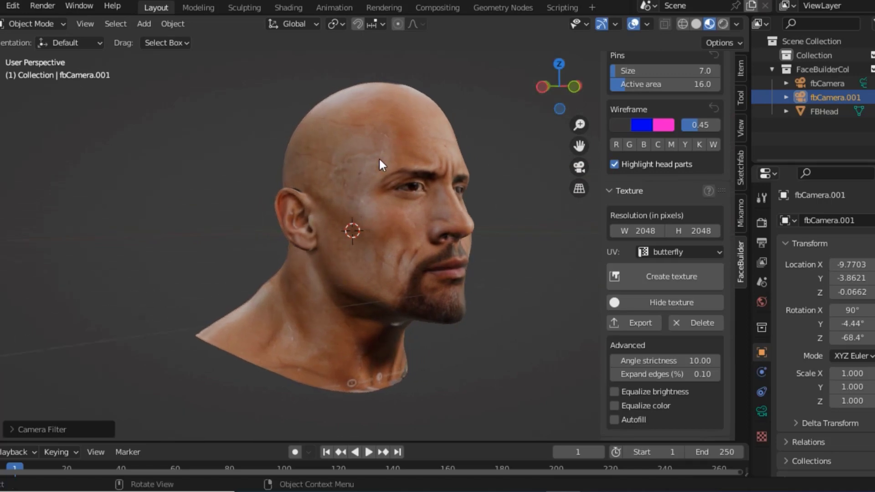
{"action": "scroll", "coordinate": [378, 157], "scroll_direction": "up", "scroll_amount": 4}
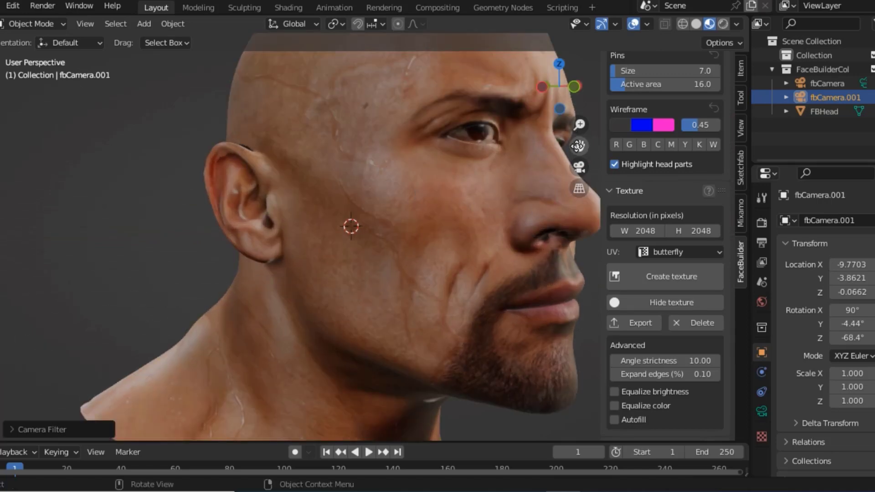
{"action": "mouse_move", "coordinate": [564, 91]}
{"action": "left_mouse_down"}
{"action": "mouse_move", "coordinate": [576, 95]}
{"action": "mouse_move", "coordinate": [563, 97]}
{"action": "left_mouse_up"}
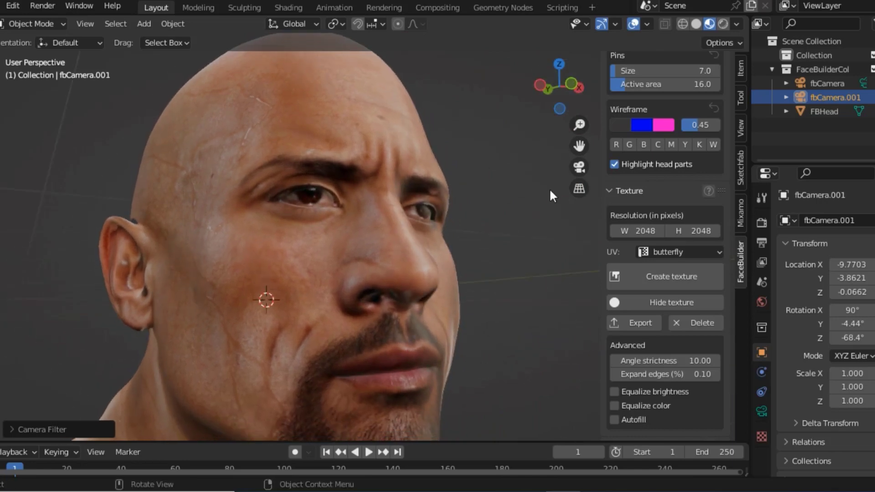
{"action": "scroll", "coordinate": [524, 217], "scroll_direction": "down", "scroll_amount": 2}
{"action": "scroll", "coordinate": [524, 219], "scroll_direction": "down", "scroll_amount": 1}
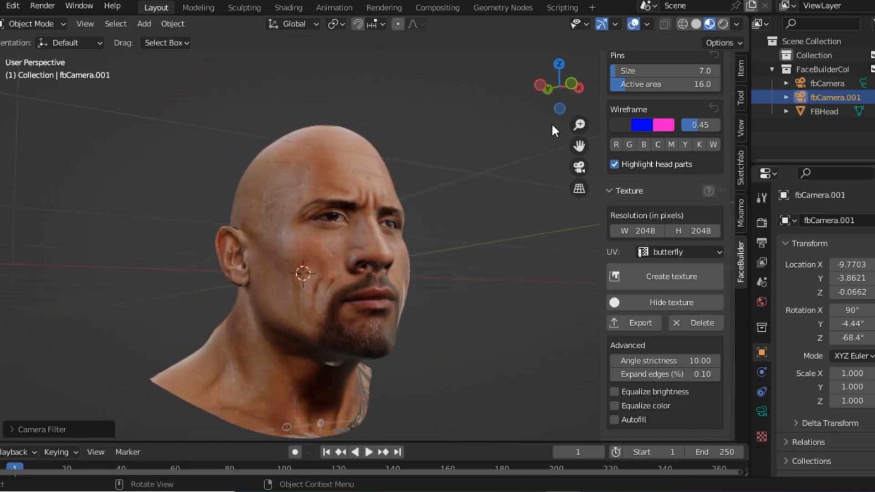
{"action": "mouse_move", "coordinate": [545, 88]}
{"action": "left_mouse_down"}
{"action": "mouse_move", "coordinate": [564, 89]}
{"action": "mouse_move", "coordinate": [555, 89]}
{"action": "left_mouse_up"}
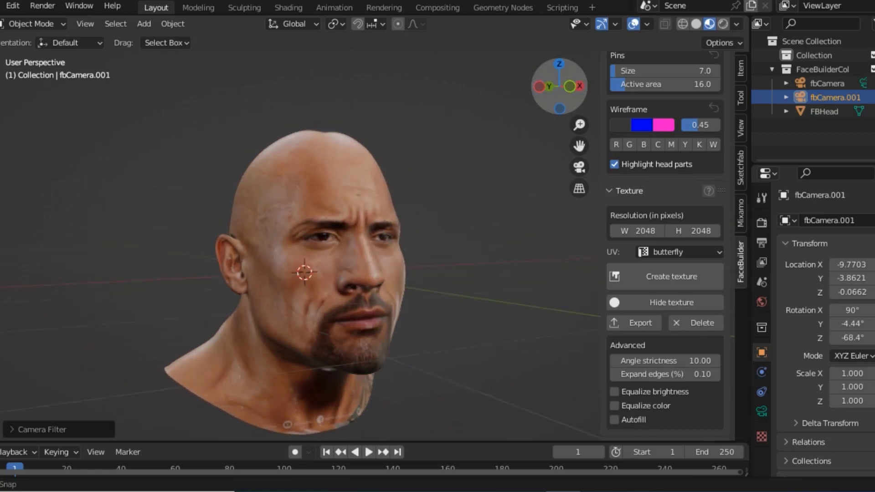
{"action": "left_click_drag", "start_coordinate": [556, 89], "coordinate": [535, 103]}
{"action": "left_click_drag", "start_coordinate": [579, 145], "coordinate": [579, 160]}
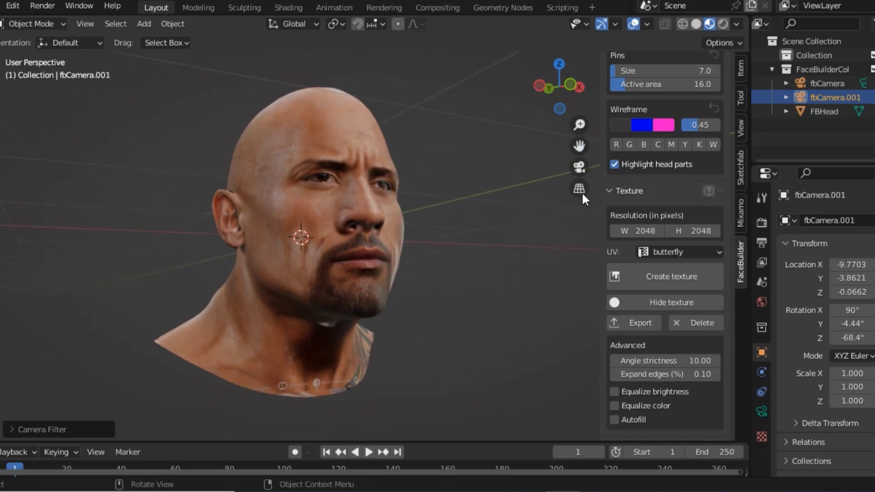
{"action": "left_click_drag", "start_coordinate": [540, 85], "coordinate": [483, 87]}
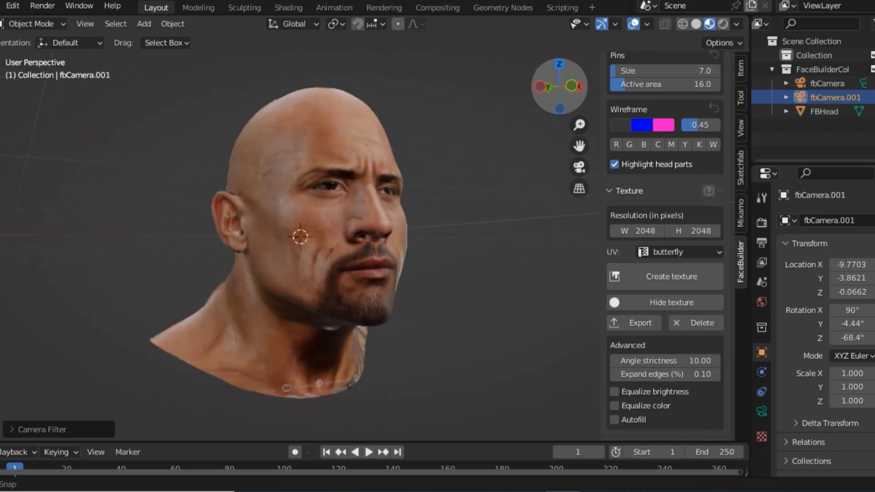
{"action": "left_click_drag", "start_coordinate": [483, 87], "coordinate": [538, 94]}
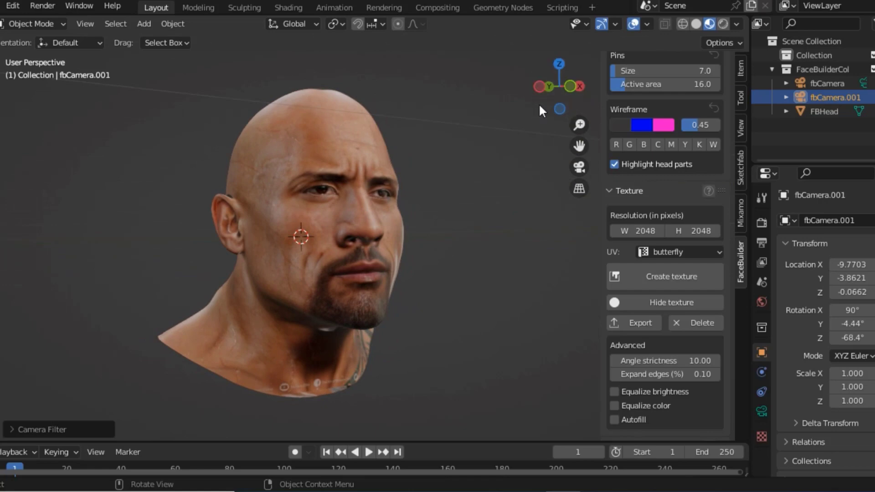
{"action": "scroll", "coordinate": [308, 230], "scroll_direction": "up", "scroll_amount": 3}
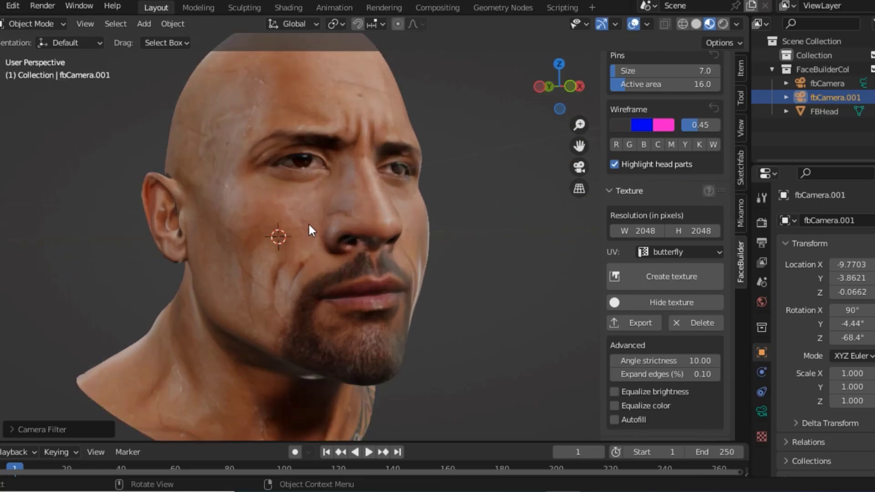
{"action": "scroll", "coordinate": [308, 229], "scroll_direction": "down", "scroll_amount": 3}
{"action": "scroll", "coordinate": [308, 229], "scroll_direction": "up", "scroll_amount": 3}
{"action": "scroll", "coordinate": [308, 224], "scroll_direction": "up", "scroll_amount": 2}
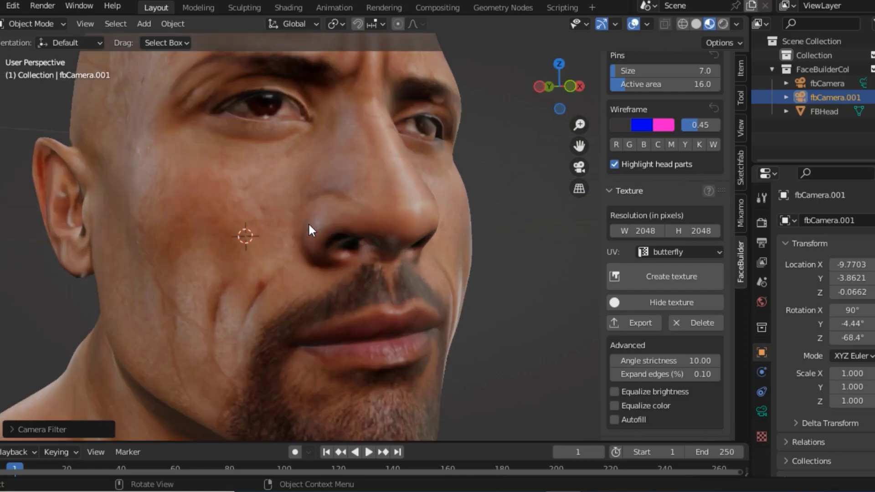
{"action": "scroll", "coordinate": [309, 225], "scroll_direction": "down", "scroll_amount": 4}
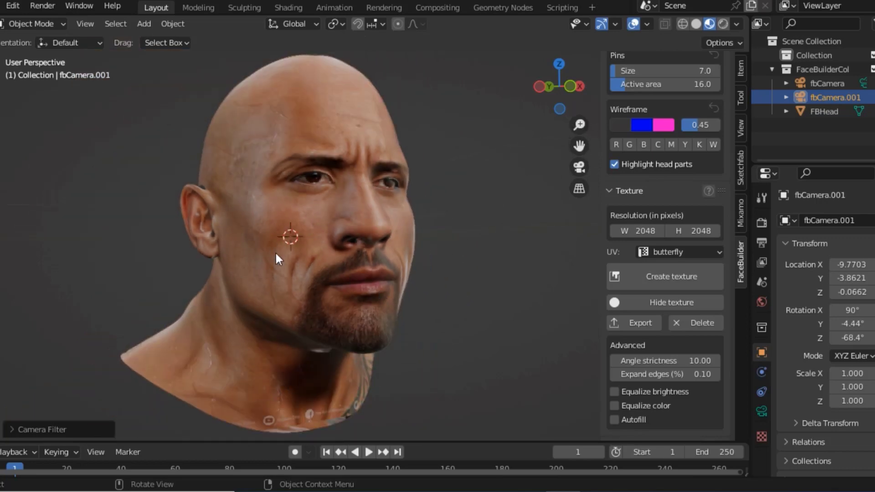
{"action": "scroll", "coordinate": [244, 234], "scroll_direction": "down", "scroll_amount": 1}
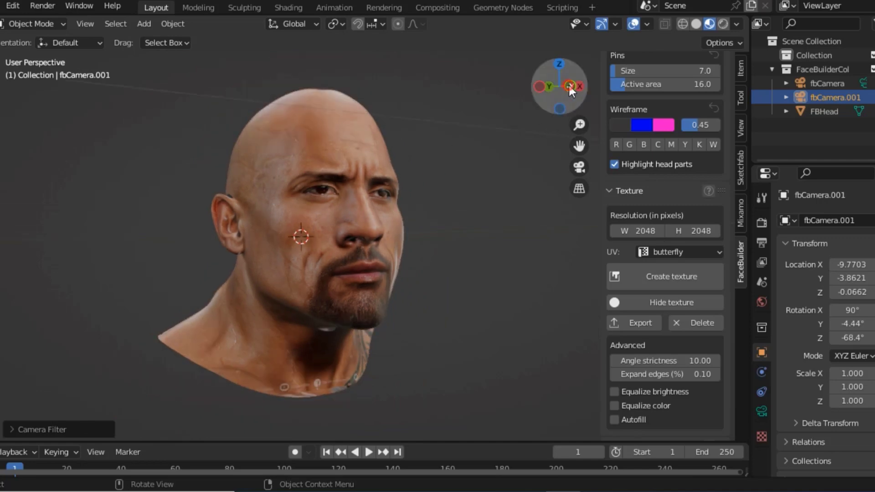